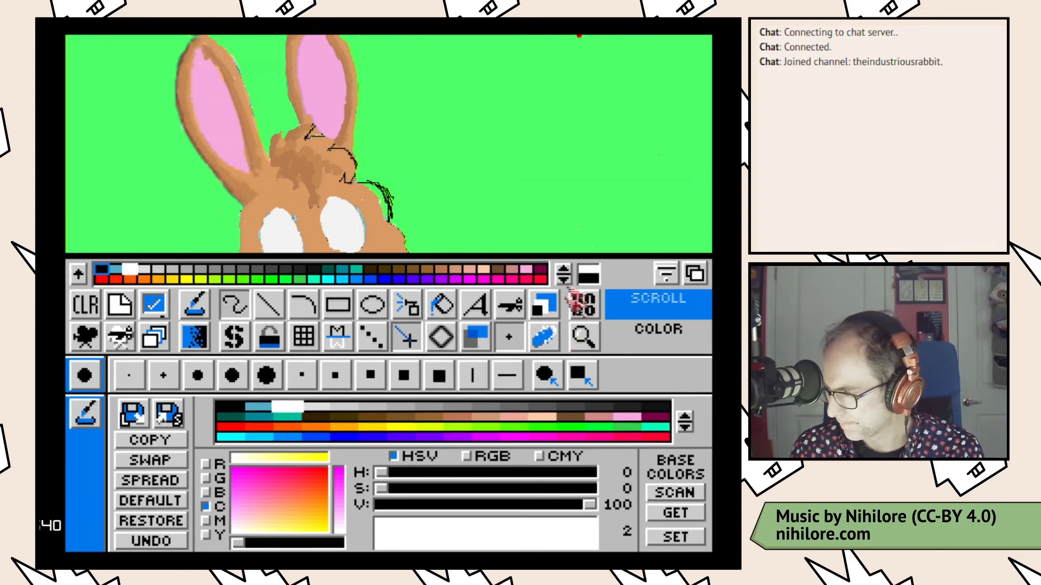
Step: Sample the pink of the right ear's inner area as the drawing colour
left_click(331, 99)
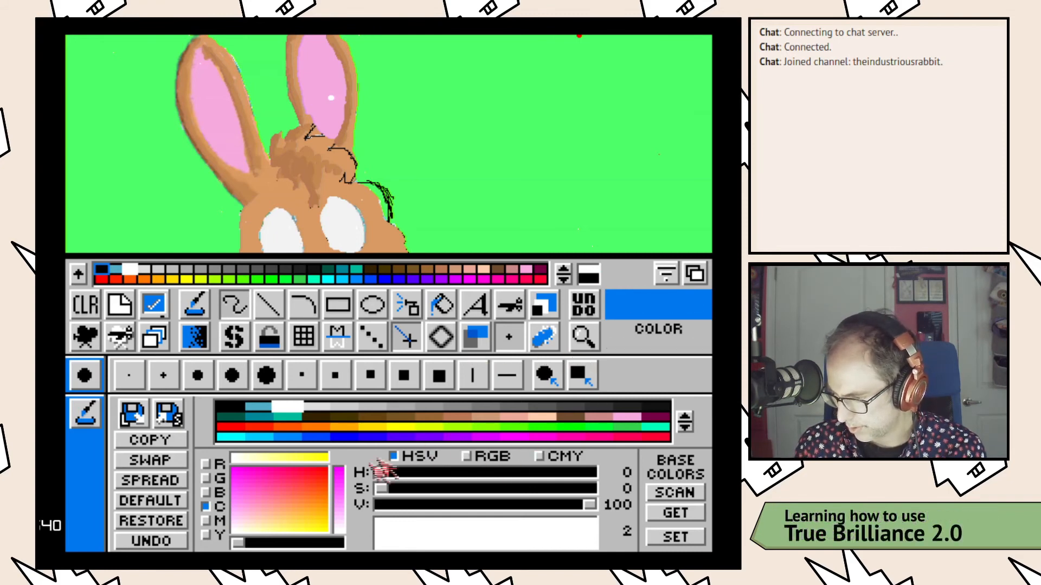
key("u")
left_click(589, 276)
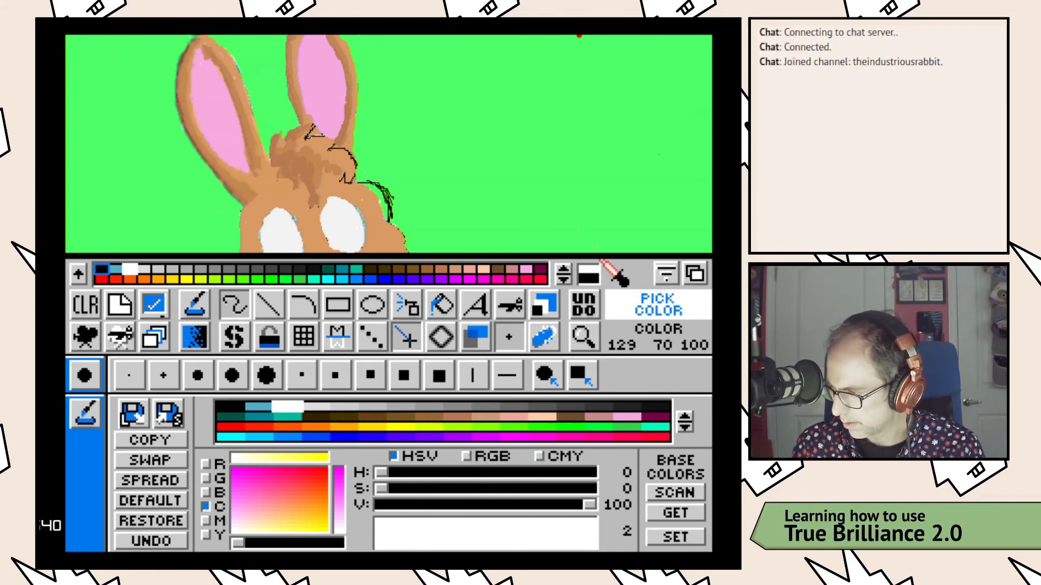
left_click(336, 108)
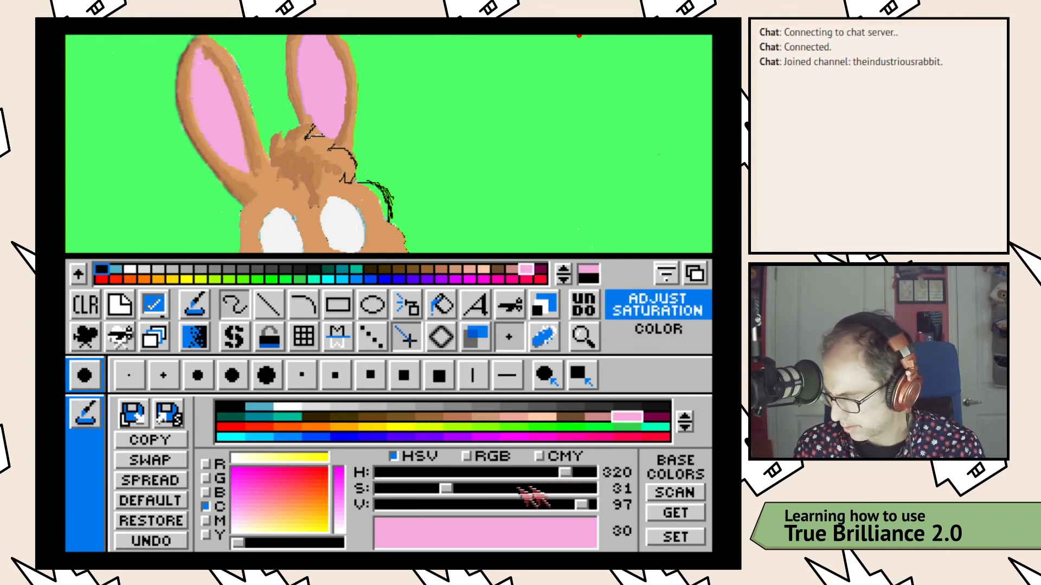
Step: Change the sampled pink to hue 290, saturation 30, value 81 and paint the teeth in the rabbit's smile with it
mouse_move(564, 474)
left_mouse_down()
mouse_move(541, 472)
mouse_move(550, 473)
left_mouse_up()
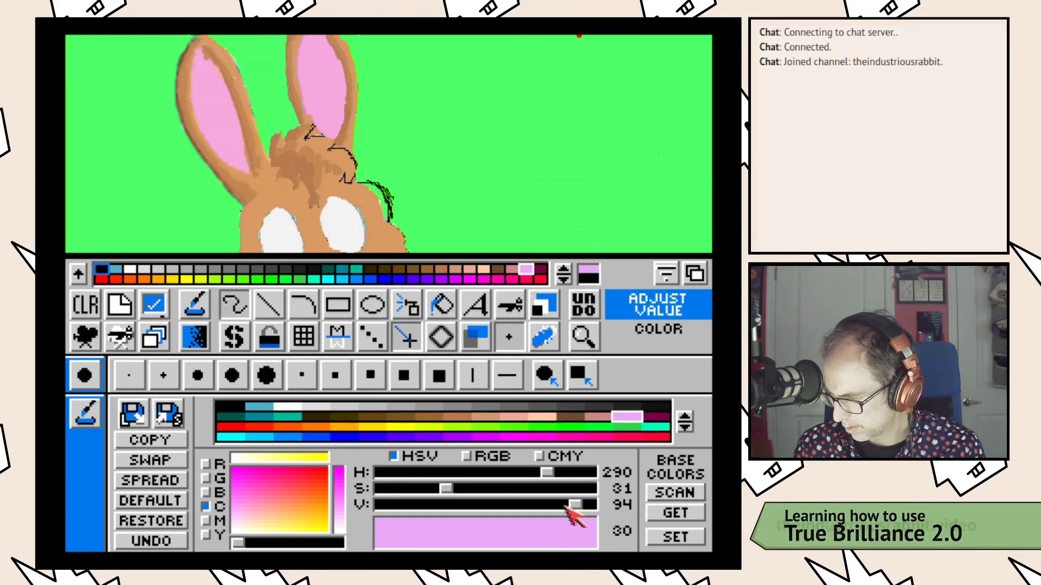
left_click_drag(576, 505, 523, 506)
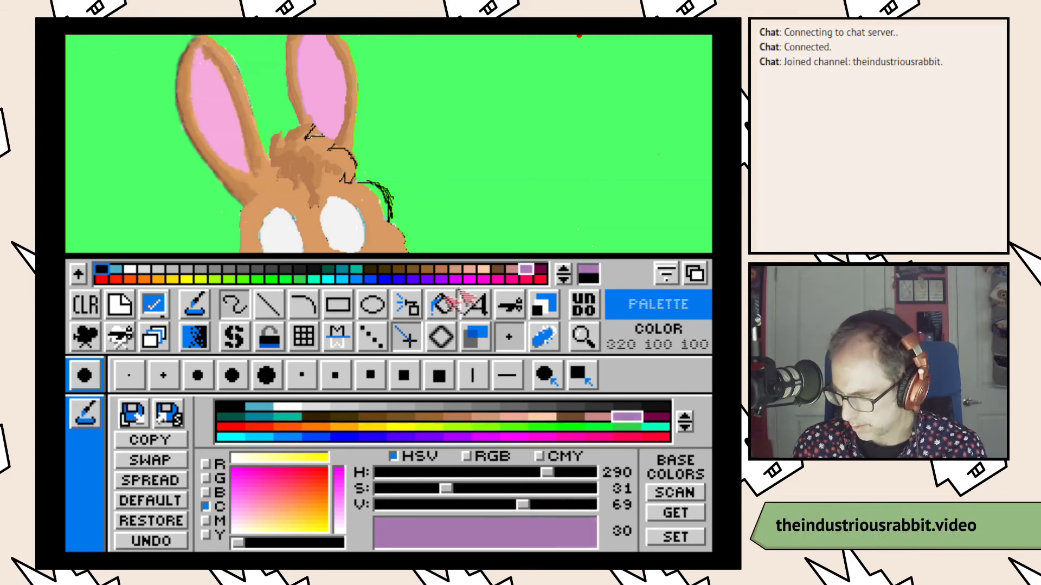
mouse_move(453, 489)
left_mouse_down()
mouse_move(474, 490)
mouse_move(458, 489)
left_mouse_up()
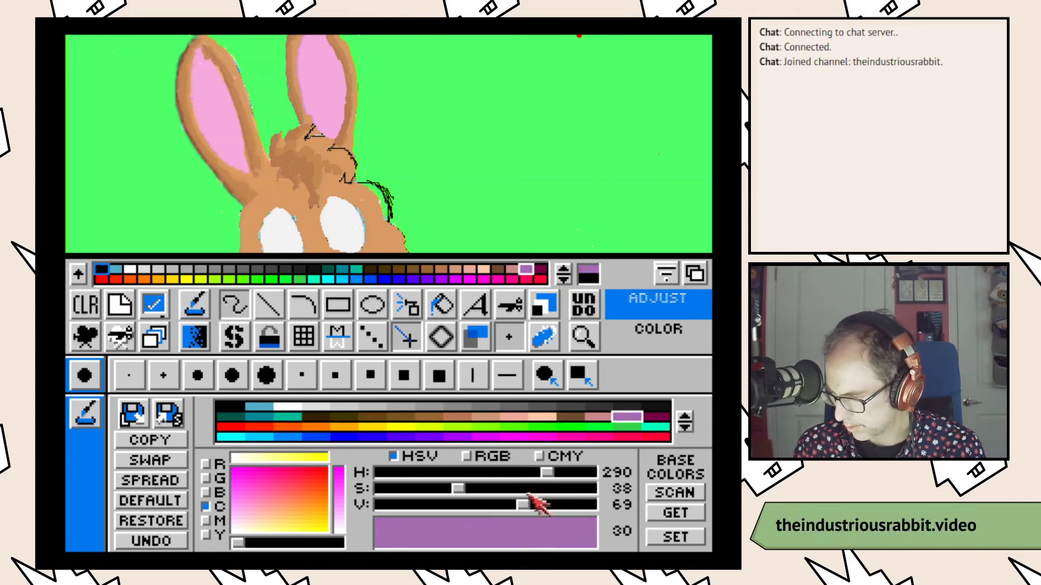
left_click_drag(530, 504, 549, 507)
left_click_drag(459, 489, 442, 491)
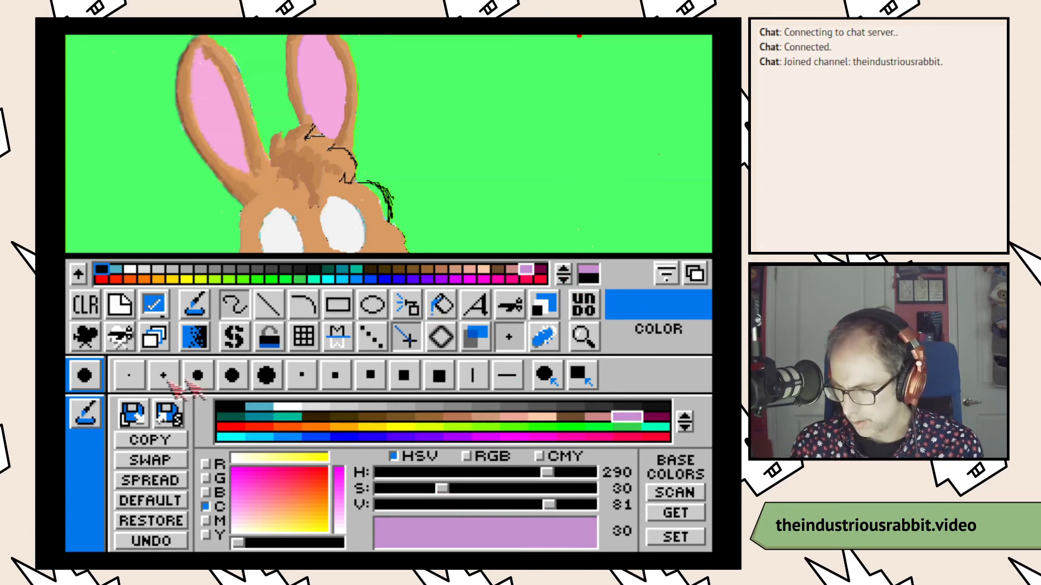
key("space")
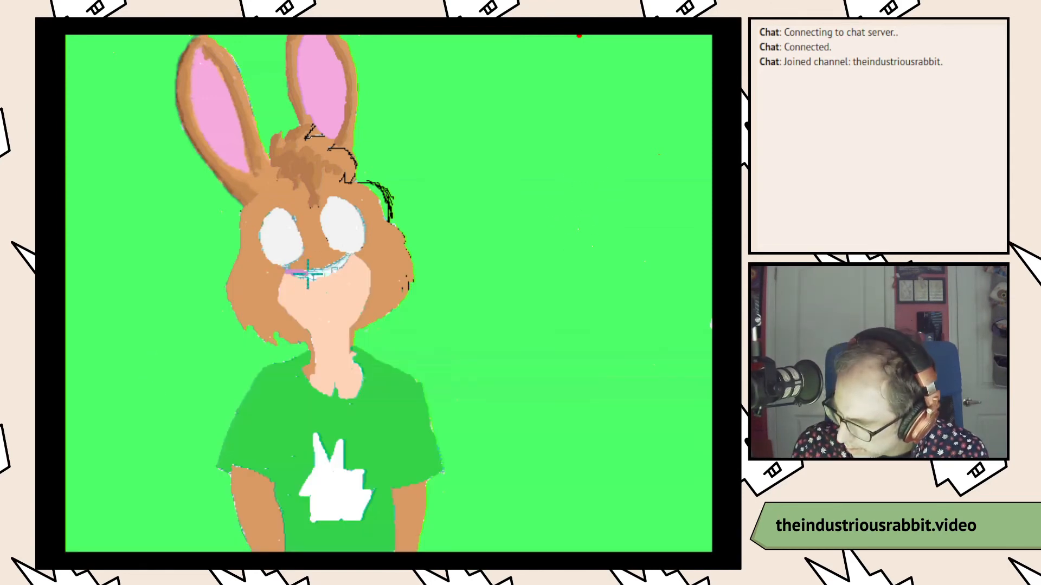
mouse_move(310, 274)
left_mouse_down()
mouse_move(338, 264)
mouse_move(329, 270)
left_mouse_up()
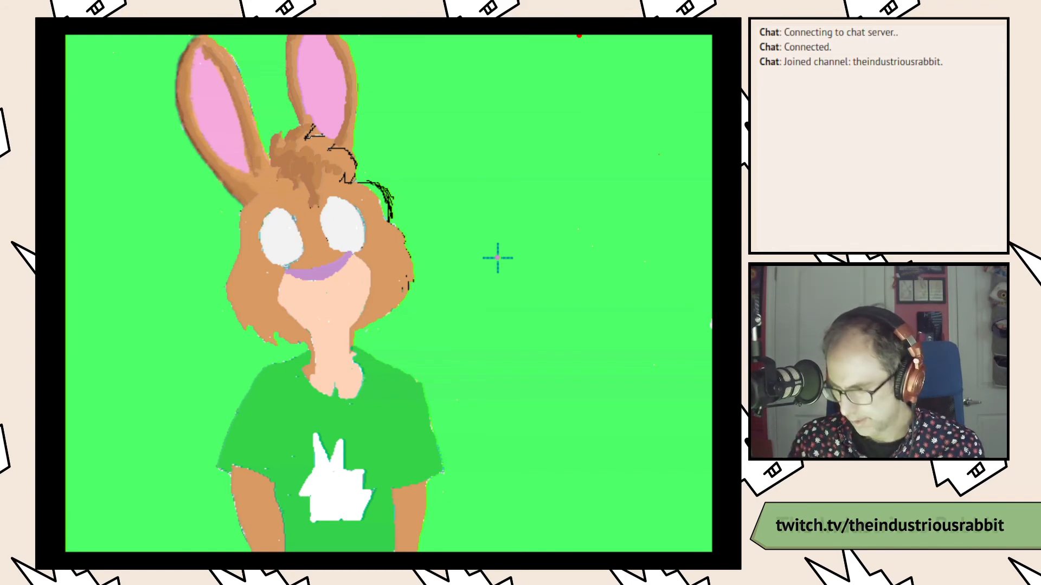
Step: Sample the face brown, set saturation 56 and value 93, and paint highlights along the ears, hair, face edge and arm
key("space")
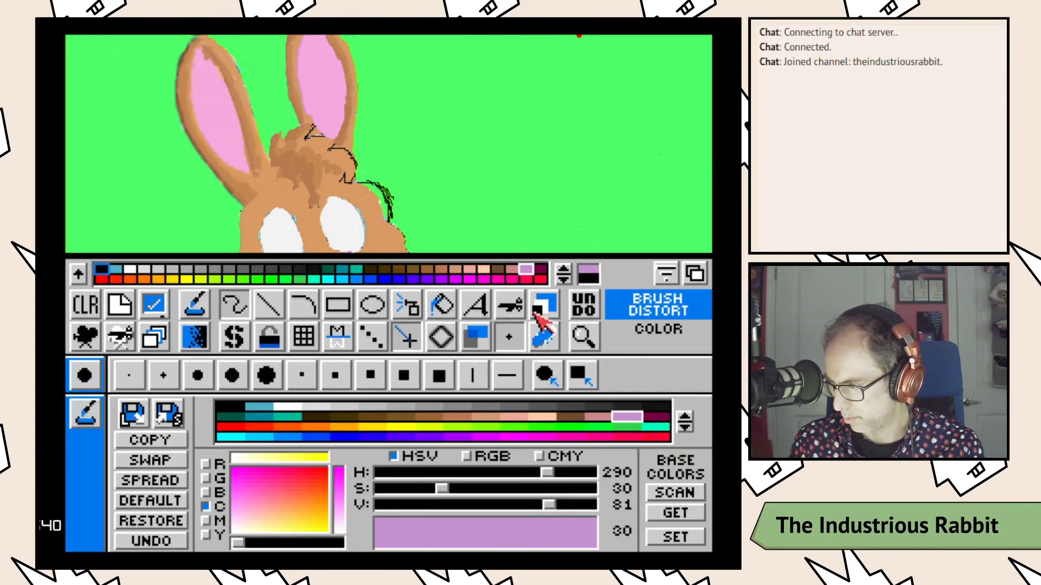
left_click(590, 270)
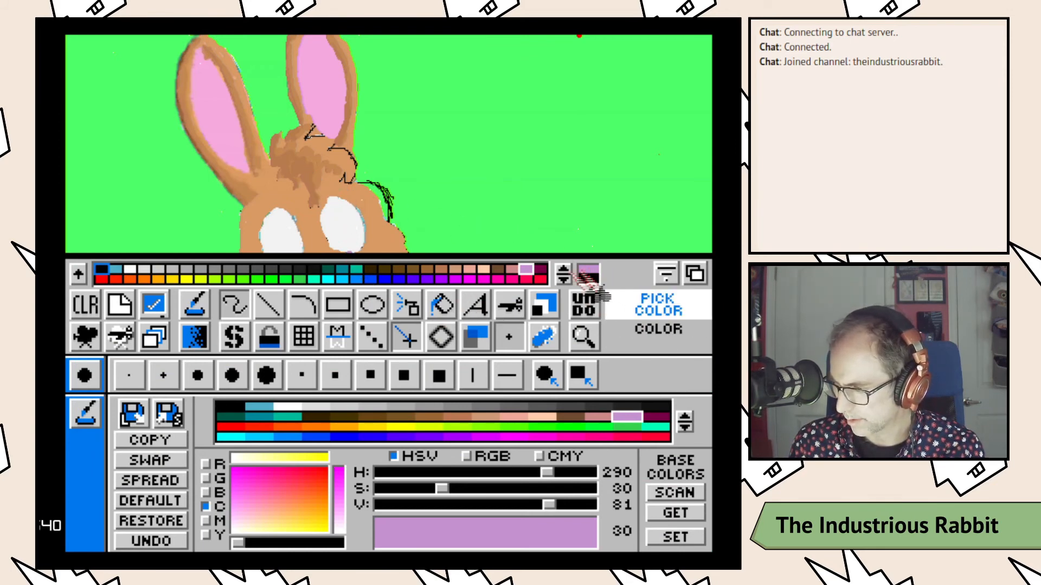
left_click(388, 243)
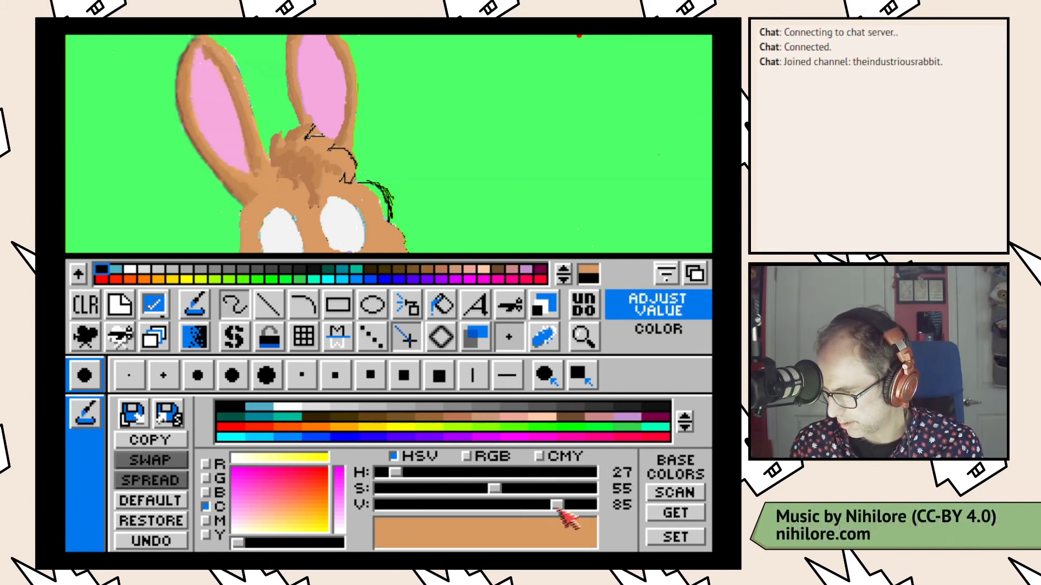
left_click_drag(562, 508, 575, 505)
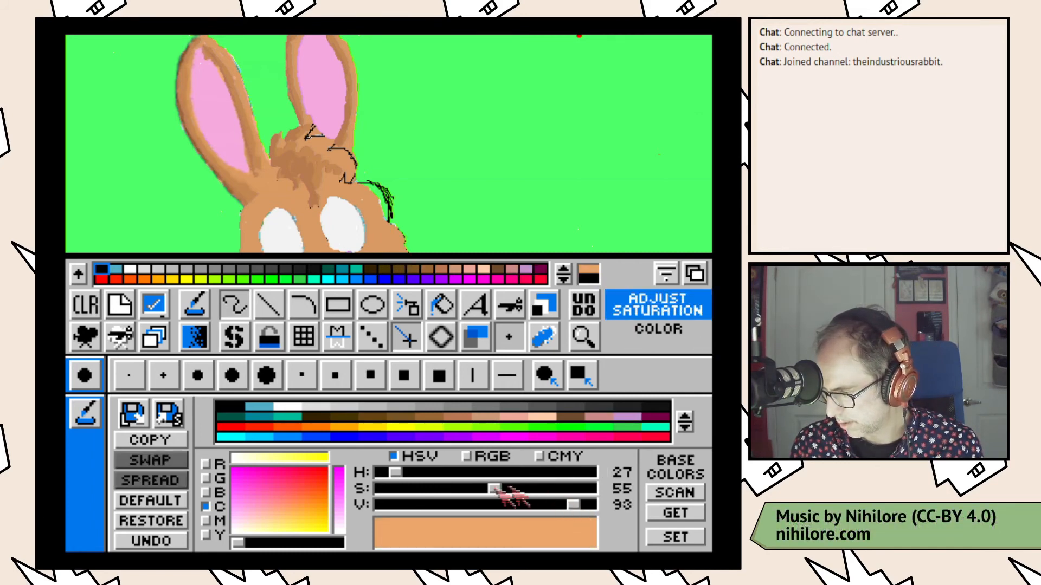
mouse_move(494, 489)
left_mouse_down()
mouse_move(518, 492)
mouse_move(497, 494)
left_mouse_up()
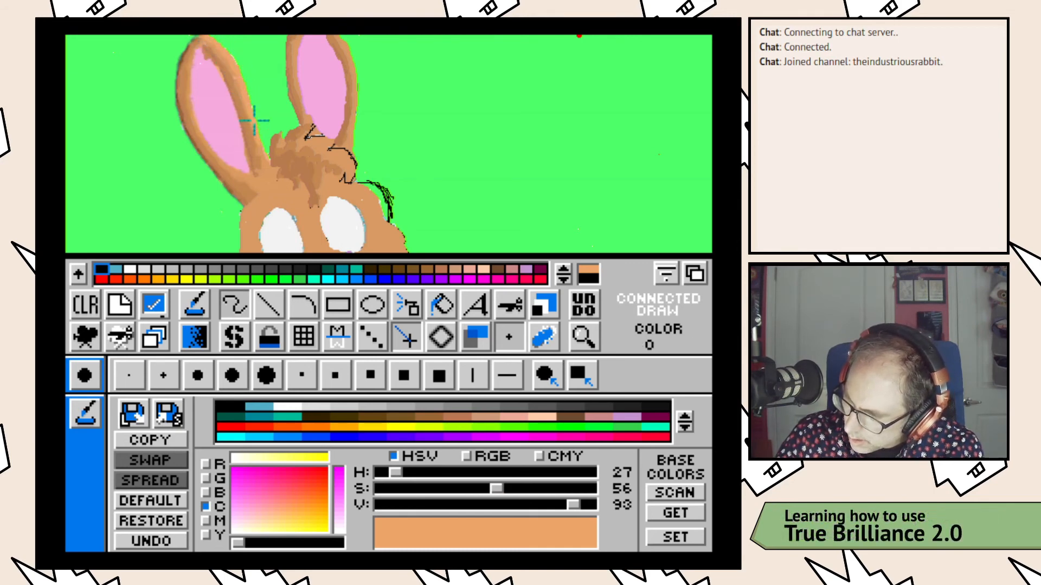
left_click_drag(263, 102, 285, 105)
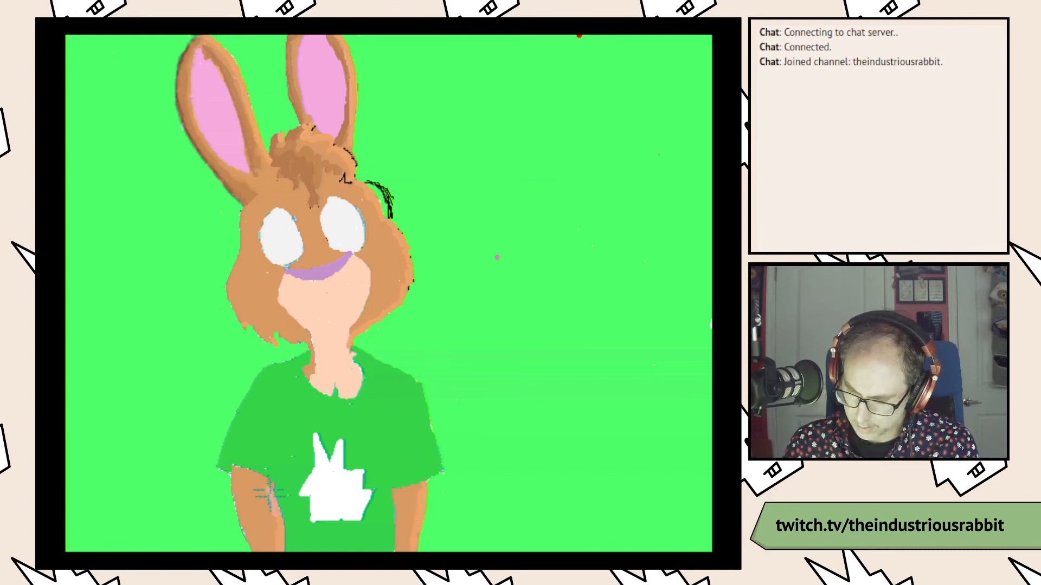
Step: Set the colour to saturation 50 and value 98, choose the single-pixel brush, and paint brighter highlights along the ears, hair and face edge
key("p")
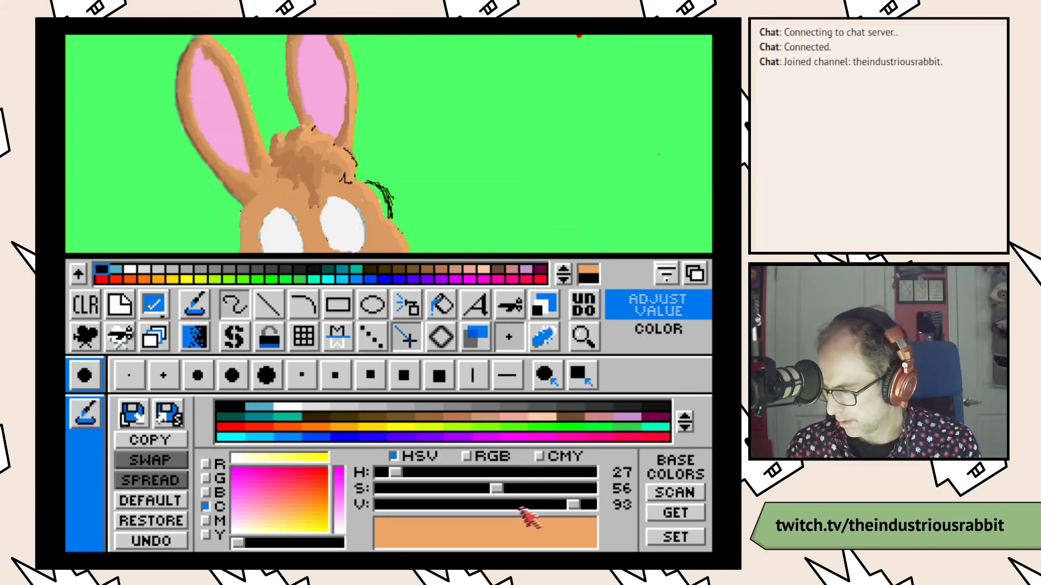
left_click_drag(574, 506, 584, 507)
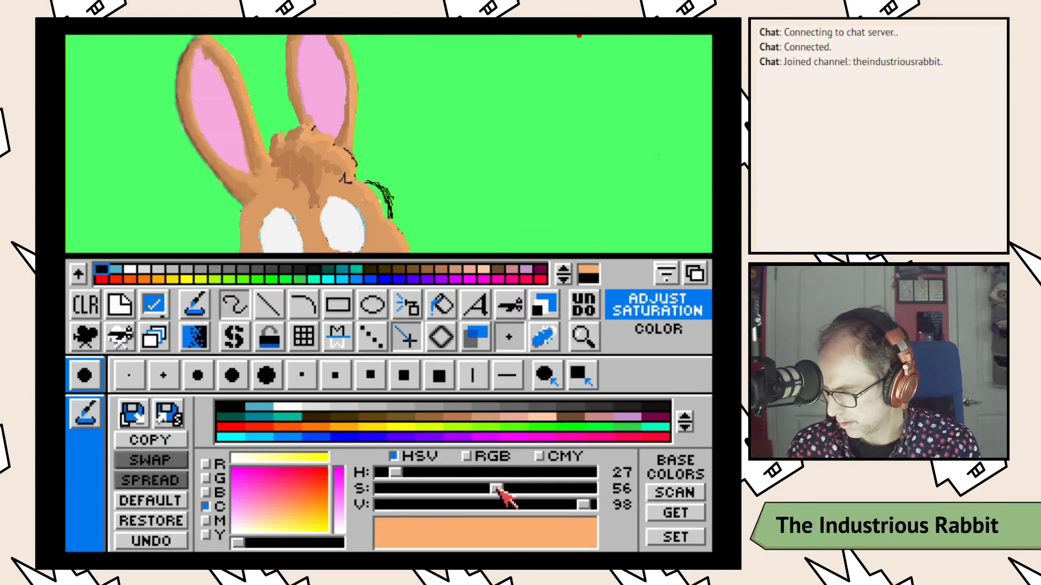
left_click_drag(496, 489, 485, 490)
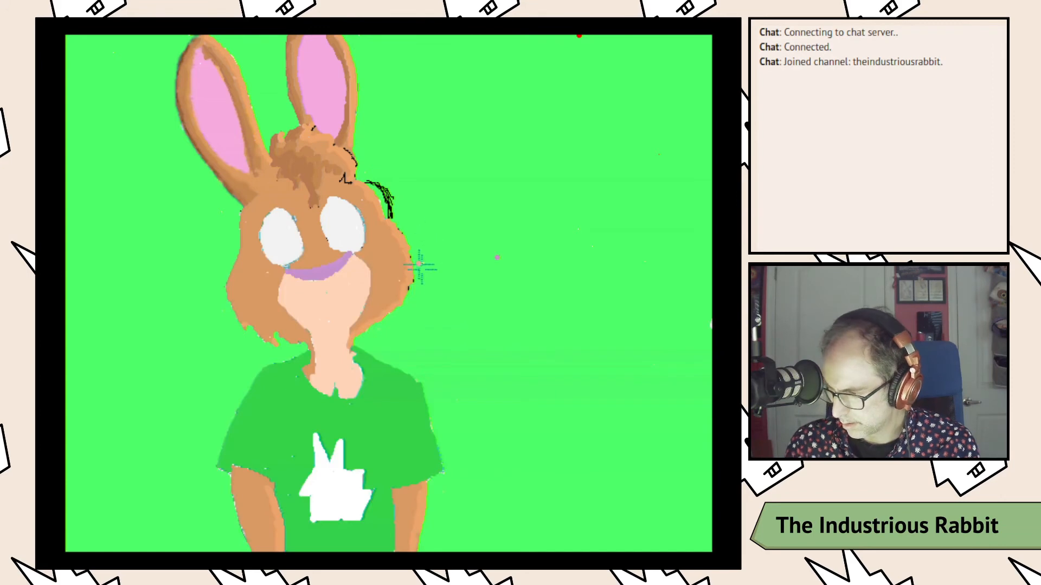
left_click(130, 375)
key("space")
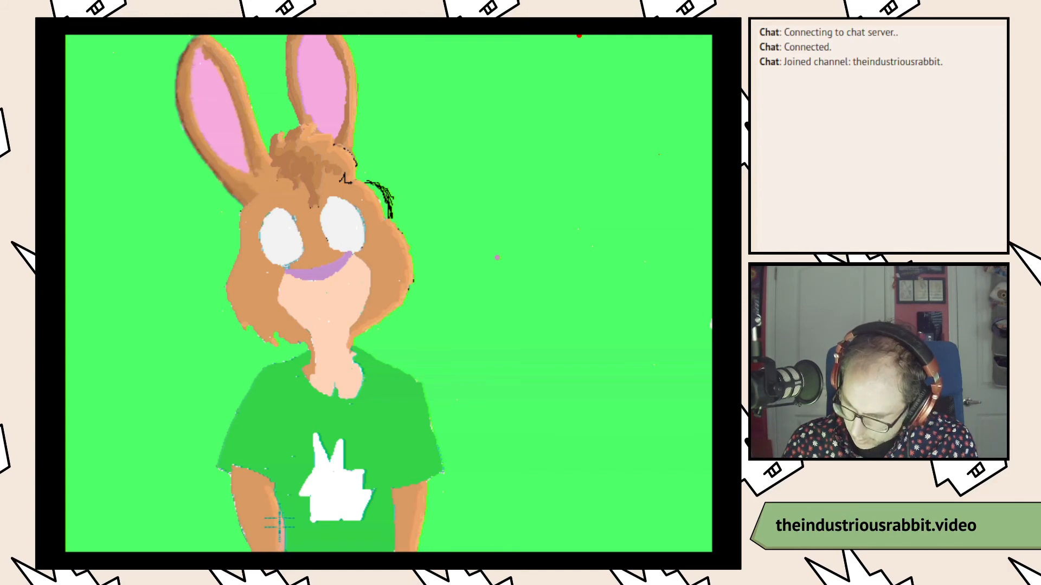
Step: Paint thin light strands into the forelock above the eyes, sampling the highlight colour from the hair's upper edge
key("space")
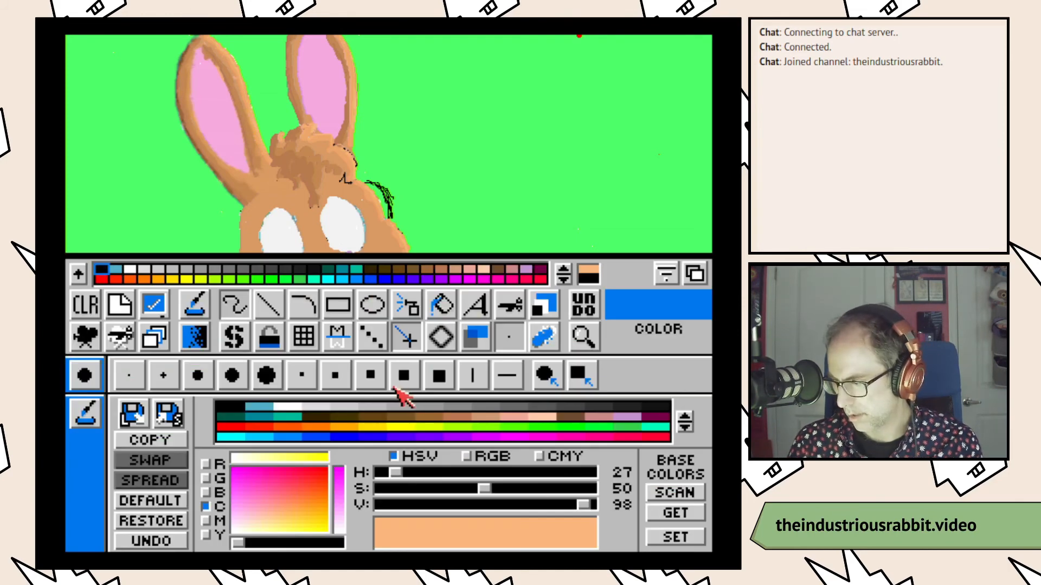
key("space")
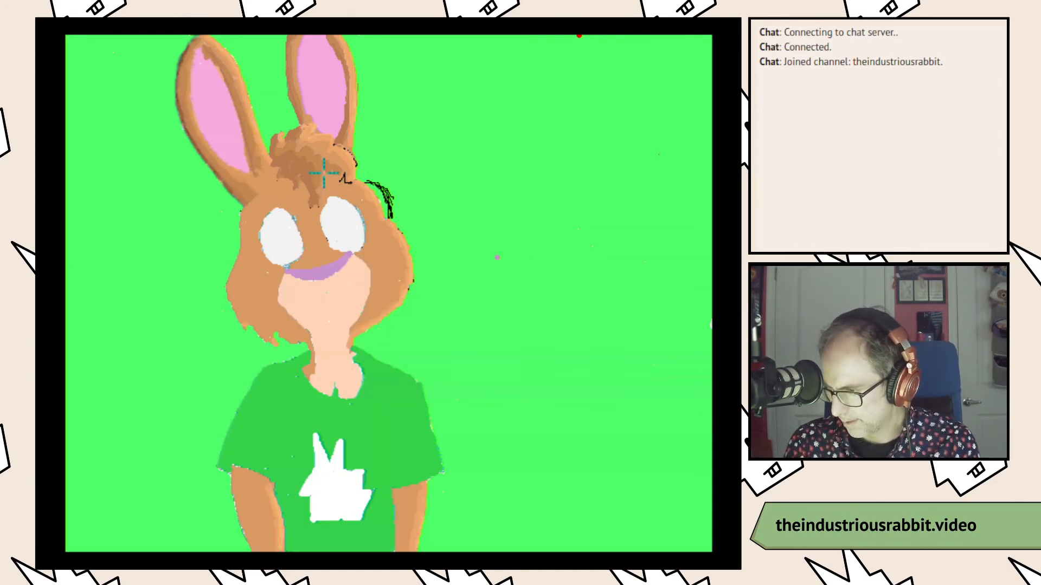
key("space")
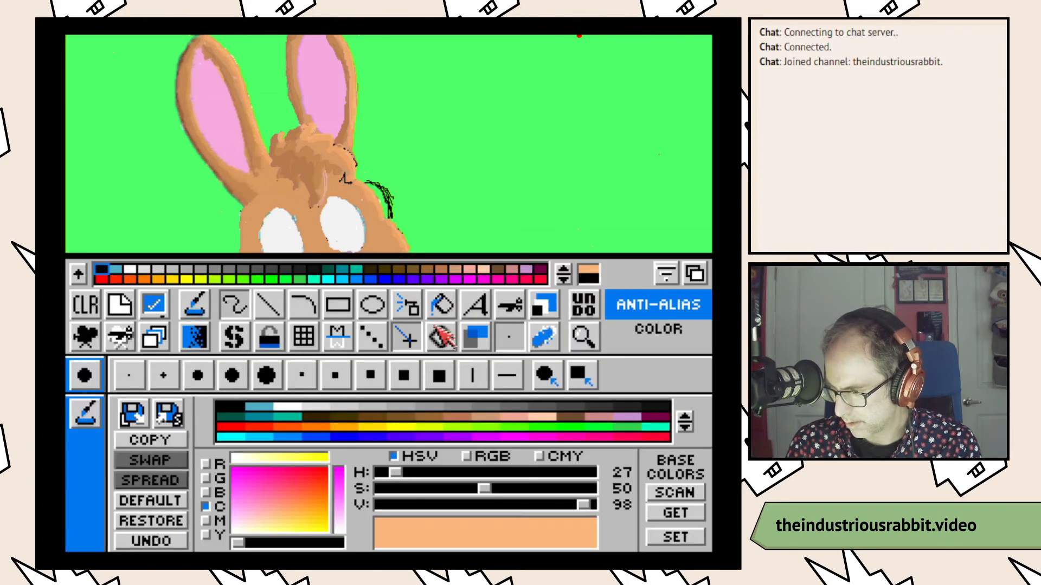
left_click(593, 274)
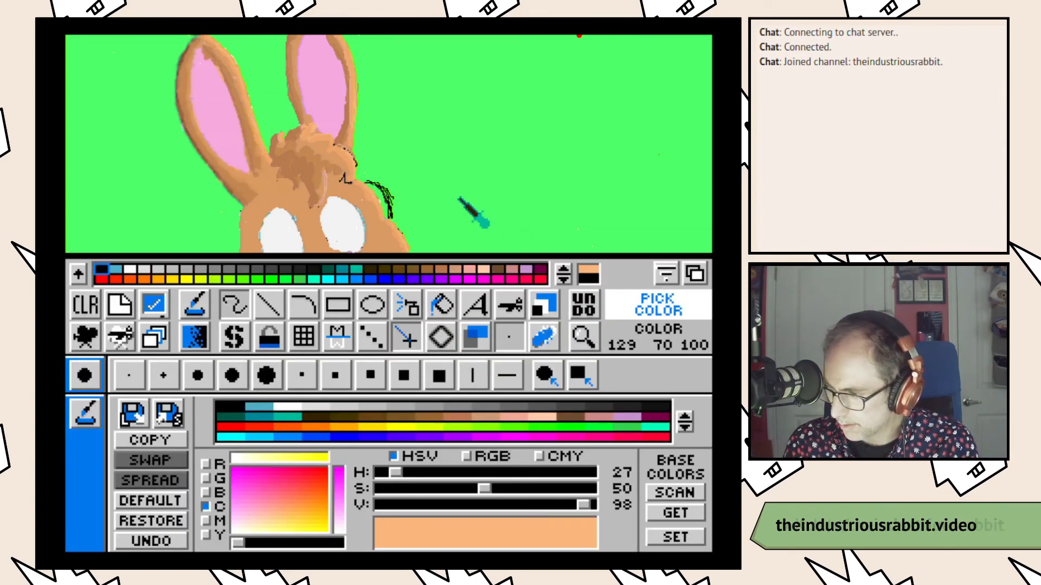
left_click(316, 131)
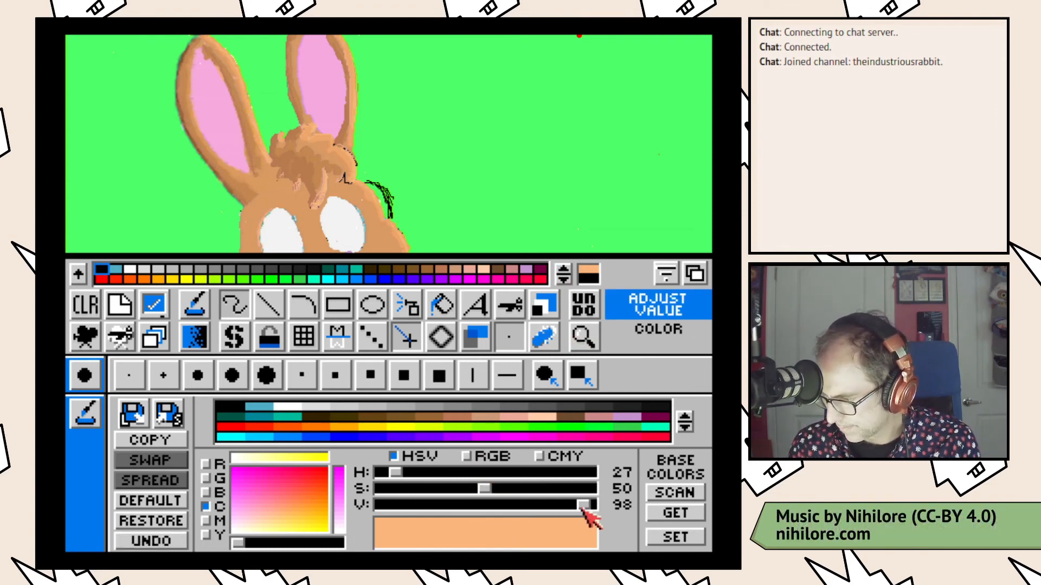
Step: Set the colour to saturation 54 and value 93 and paint light rims around both eyes with the small plus-shaped brush
left_click_drag(584, 504, 569, 506)
left_click_drag(484, 489, 505, 495)
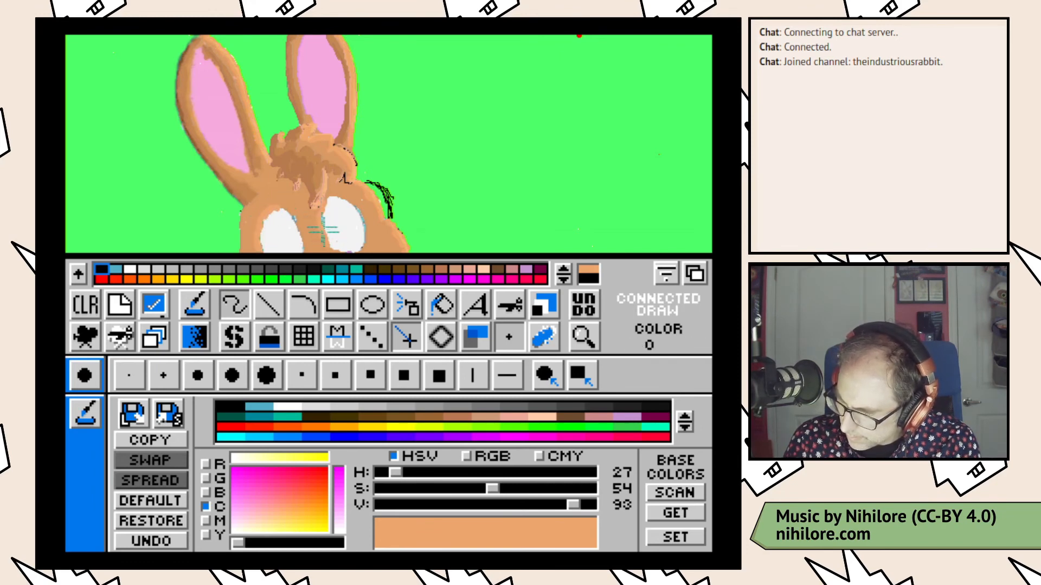
key("F10")
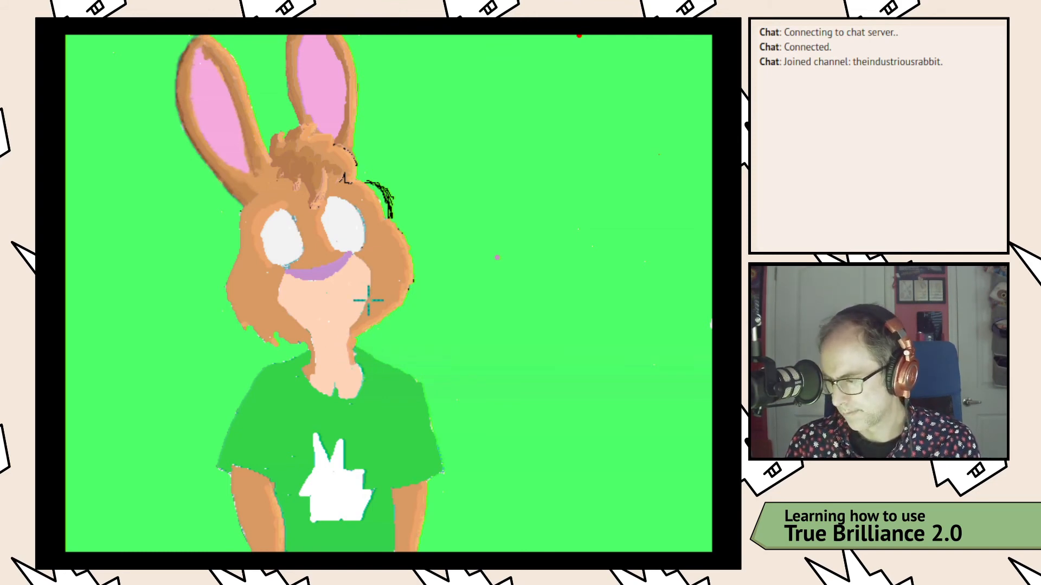
Step: Sample the base brown of the forehead and darken it to saturation 65 and value 77
key("space")
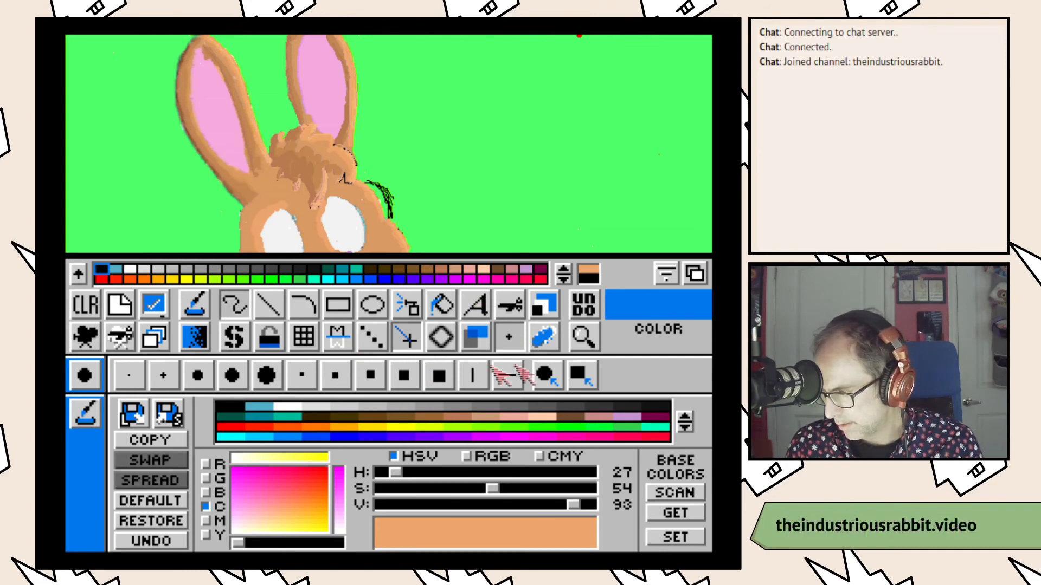
left_click(590, 270)
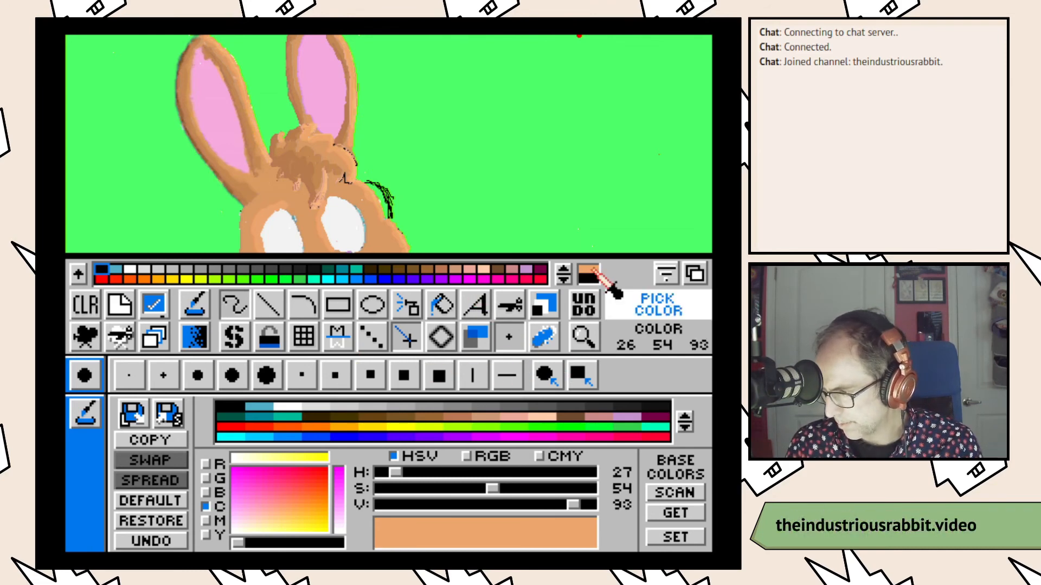
left_click(272, 196)
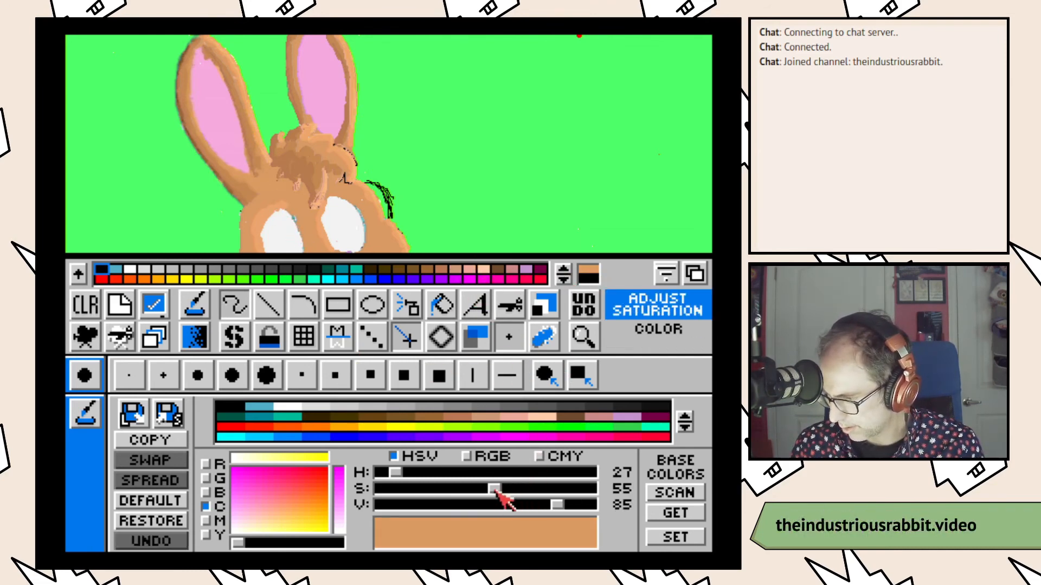
mouse_move(495, 489)
left_mouse_down()
mouse_move(482, 486)
mouse_move(515, 489)
mouse_move(537, 509)
left_mouse_up()
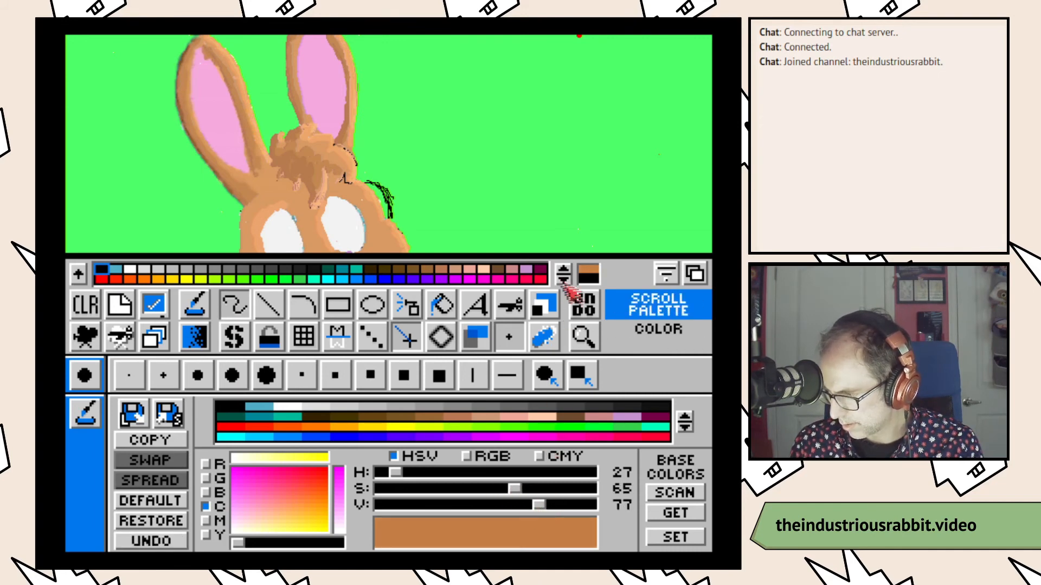
key("F10")
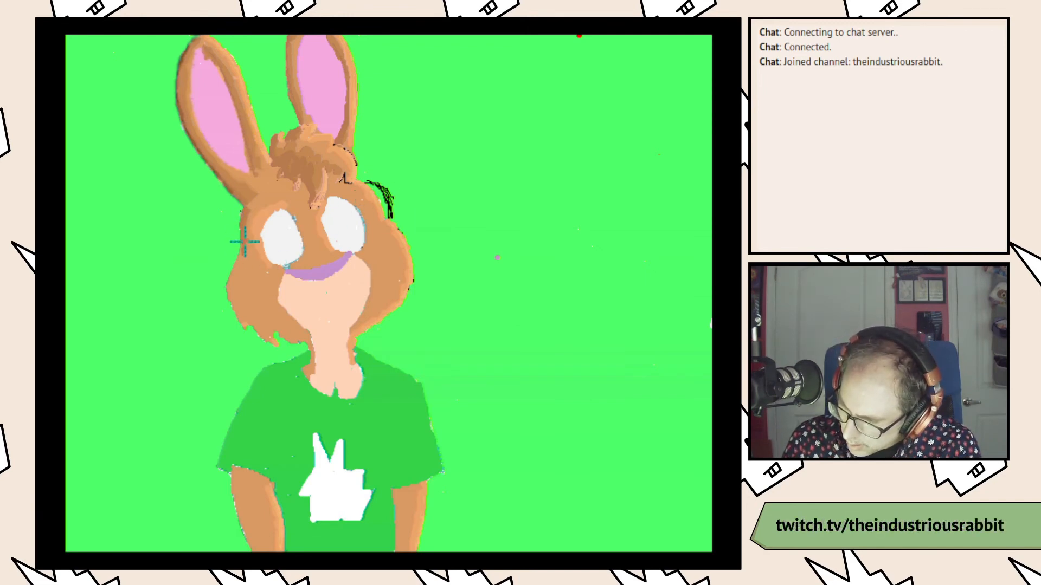
Step: Set the colour's value to 83 and paint shadows along the left side of the face, the cheek fur, around the eyes and on the arms
key("F10")
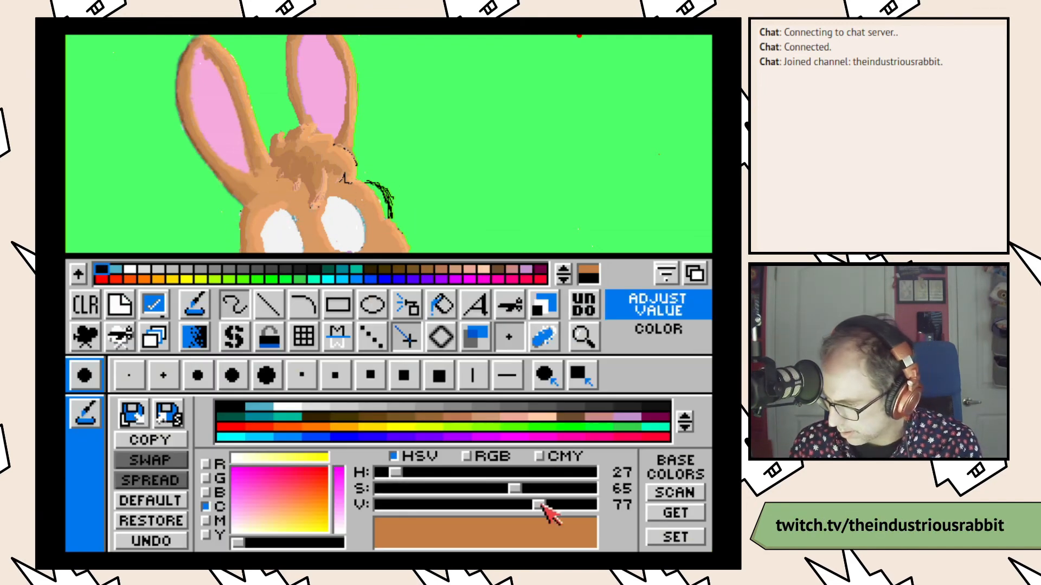
left_click_drag(539, 505, 554, 505)
key("F10")
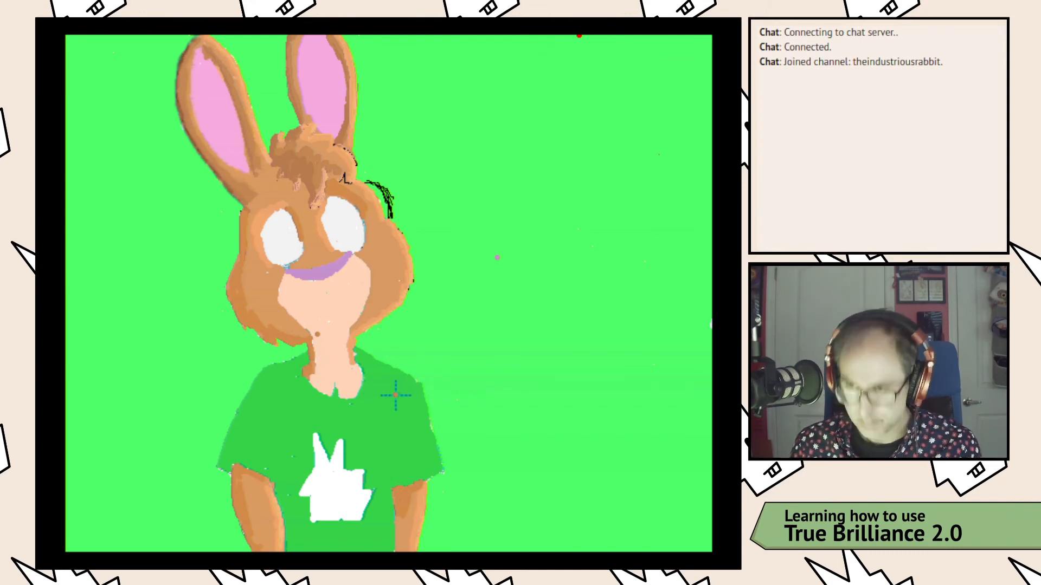
Step: Set the colour to saturation 72 and value 74 and paint deeper shadows on the ears, hair, left face edge and arms
key("space")
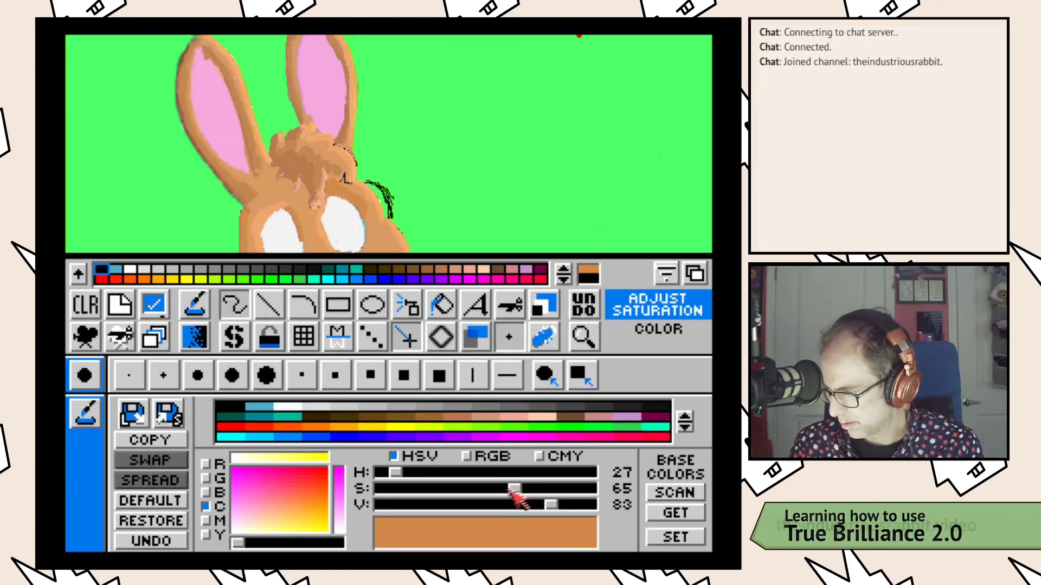
mouse_move(518, 489)
left_mouse_down()
mouse_move(545, 504)
mouse_move(533, 503)
left_mouse_up()
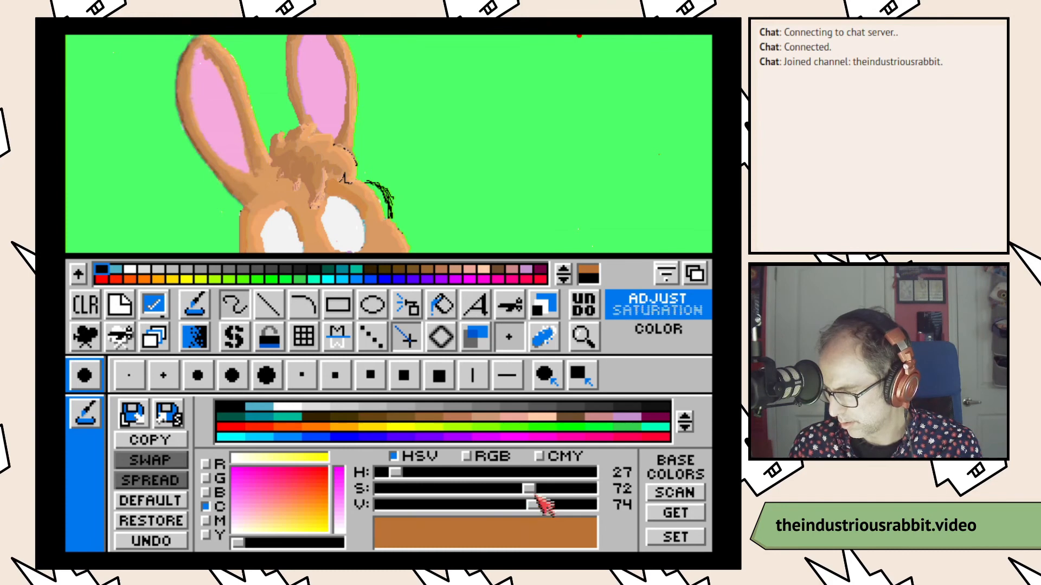
key("space")
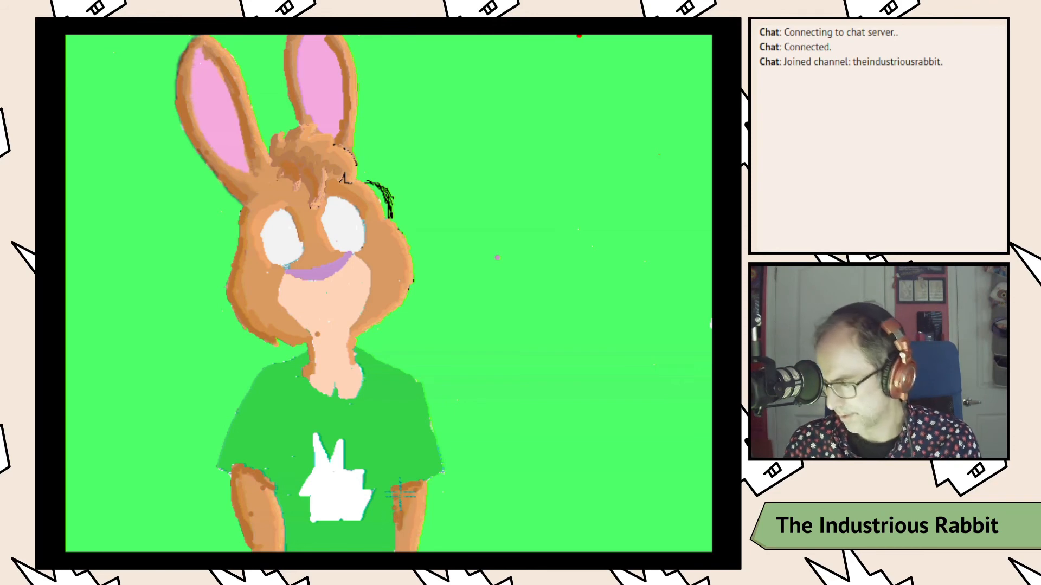
key("space")
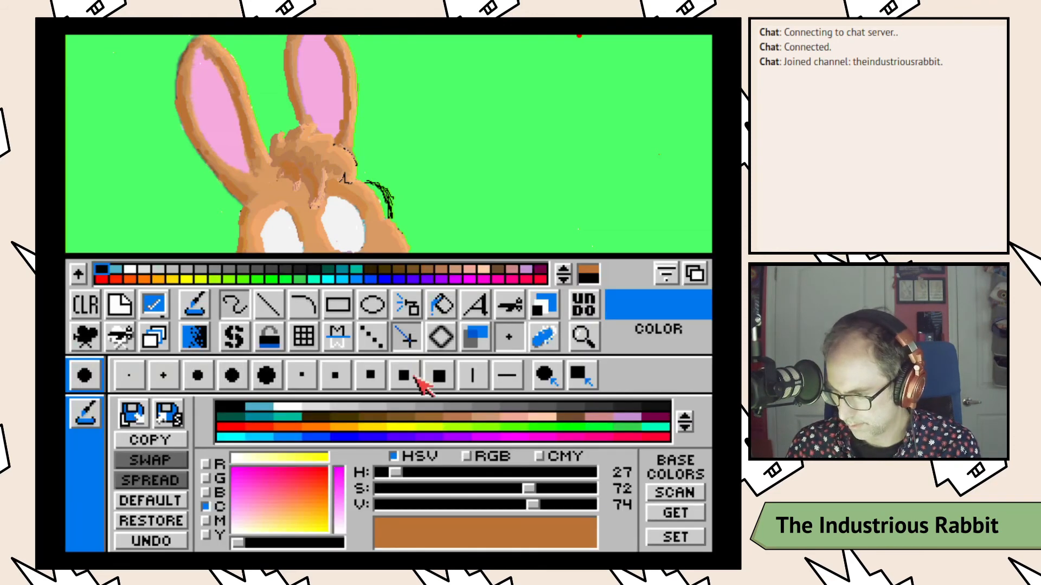
key("space")
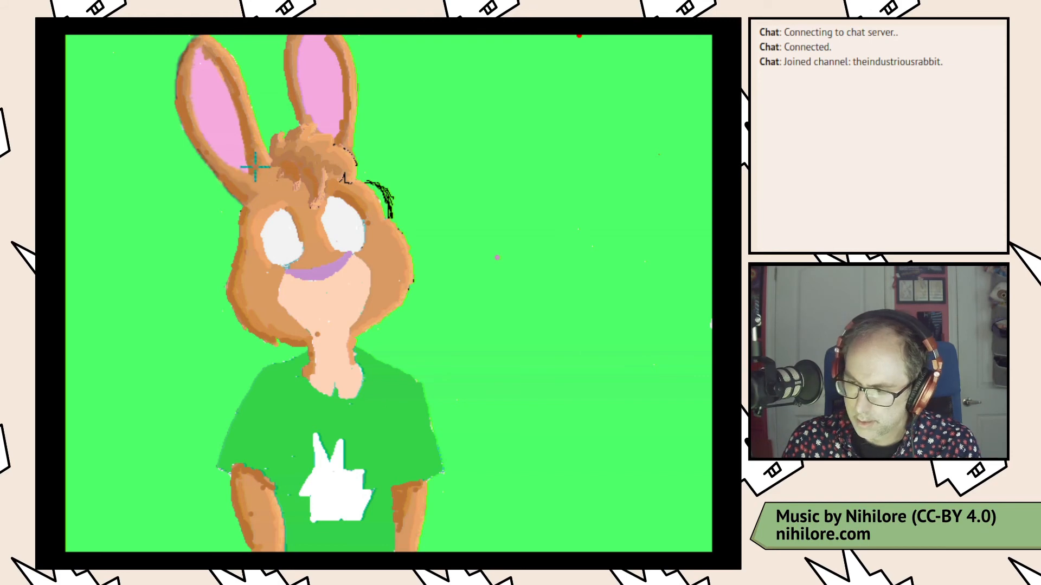
left_click_drag(265, 172, 278, 172)
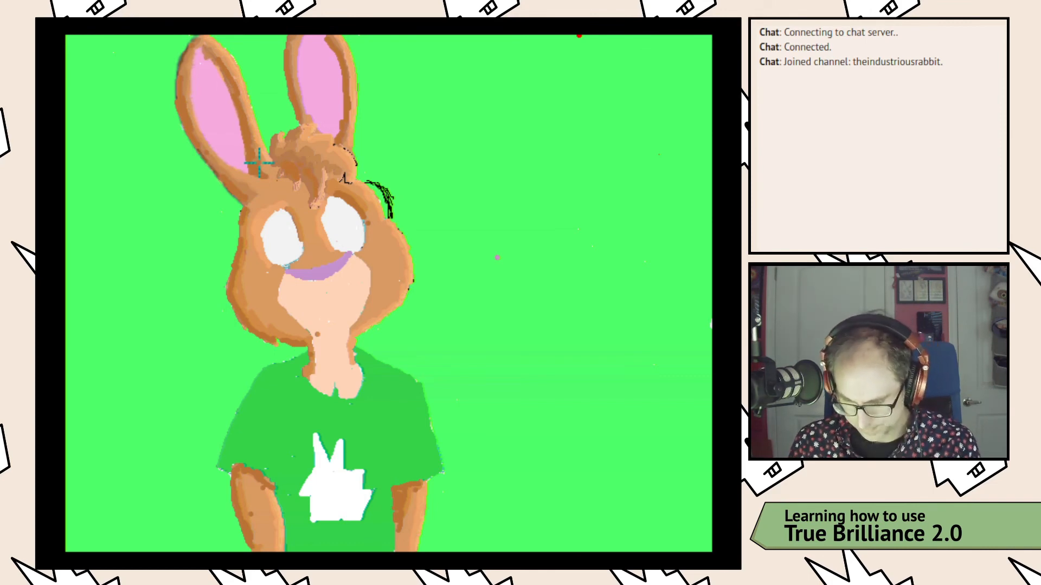
Step: Sample the muzzle's base peach, lighten it to saturation 19 and value 100, and paint highlights on the muzzle's right side and chest fur
key("space")
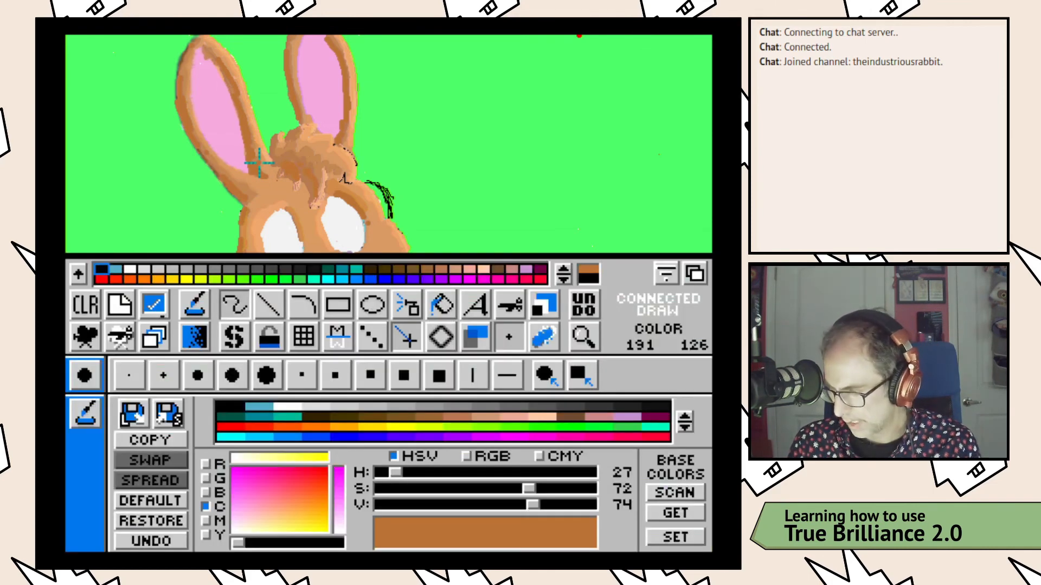
key("space")
key("space")
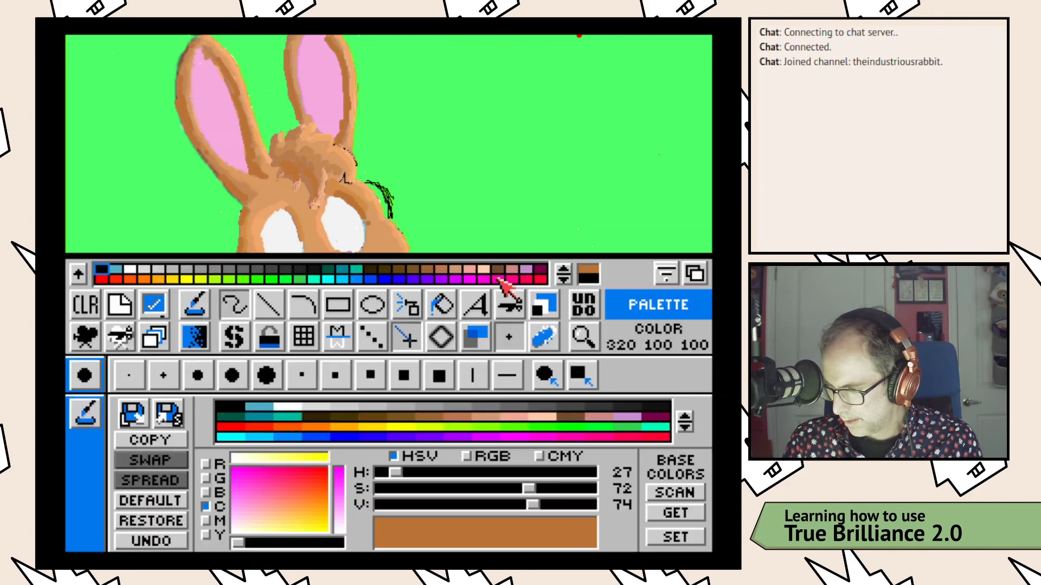
key("space")
key("space")
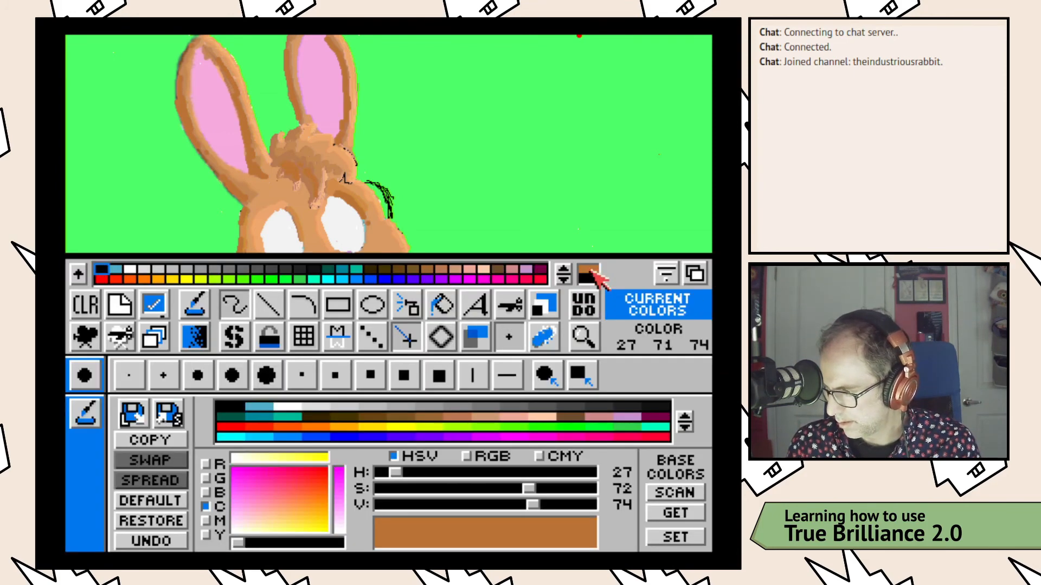
key("space")
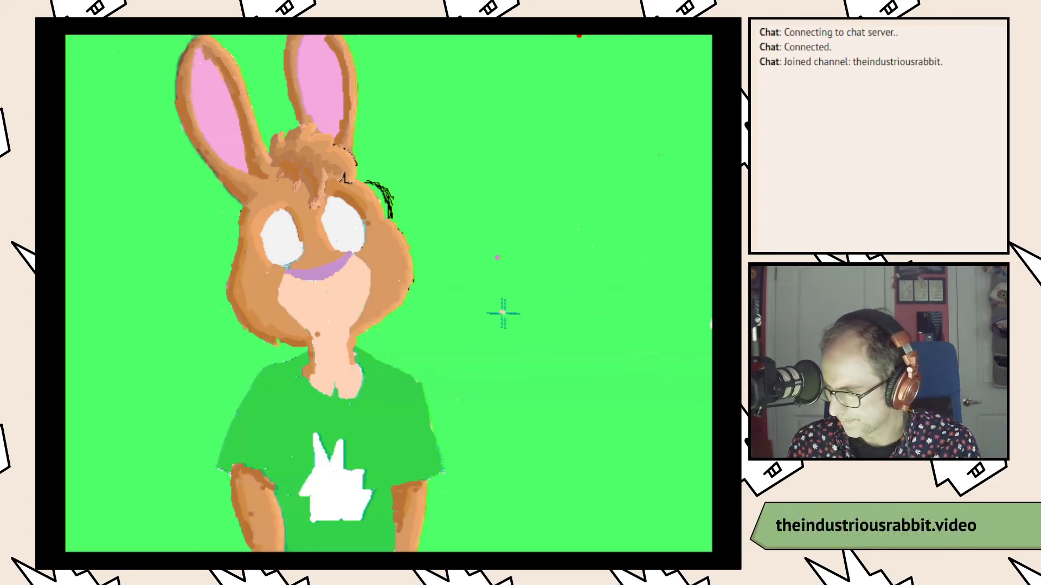
key("space")
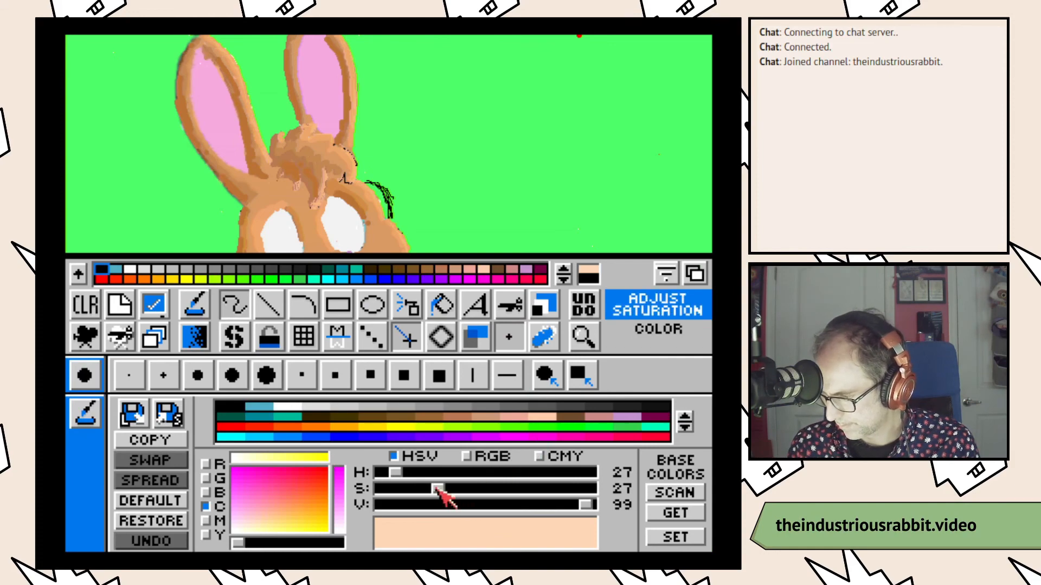
left_click_drag(432, 490, 422, 491)
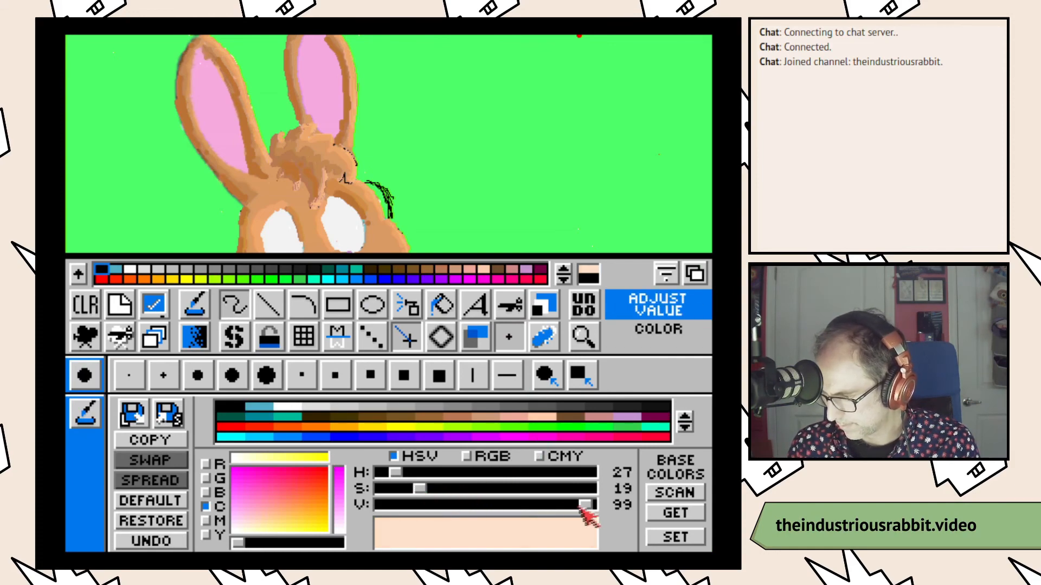
left_click_drag(581, 505, 592, 506)
key("space")
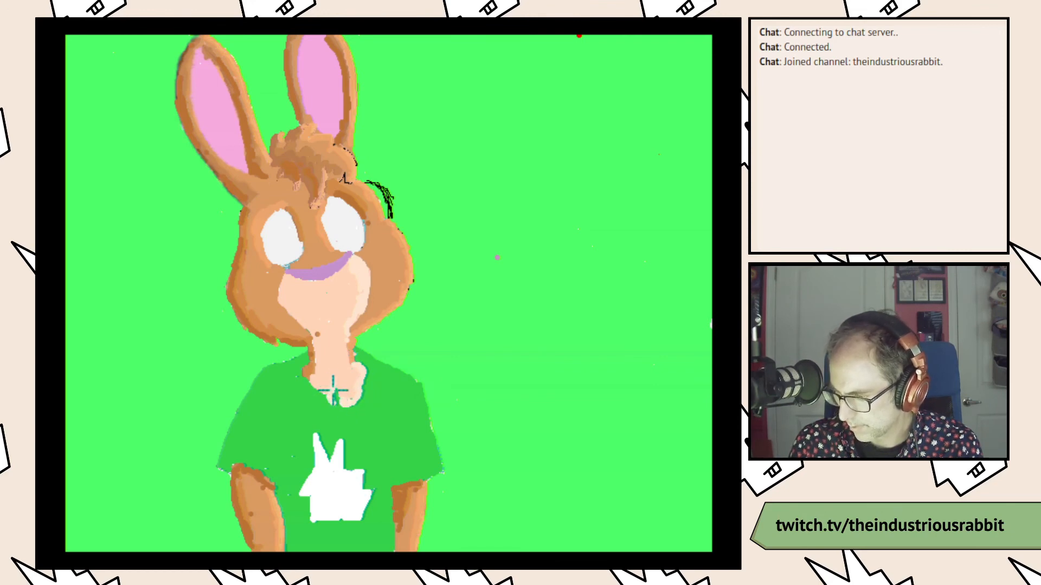
left_click_drag(331, 394, 325, 391)
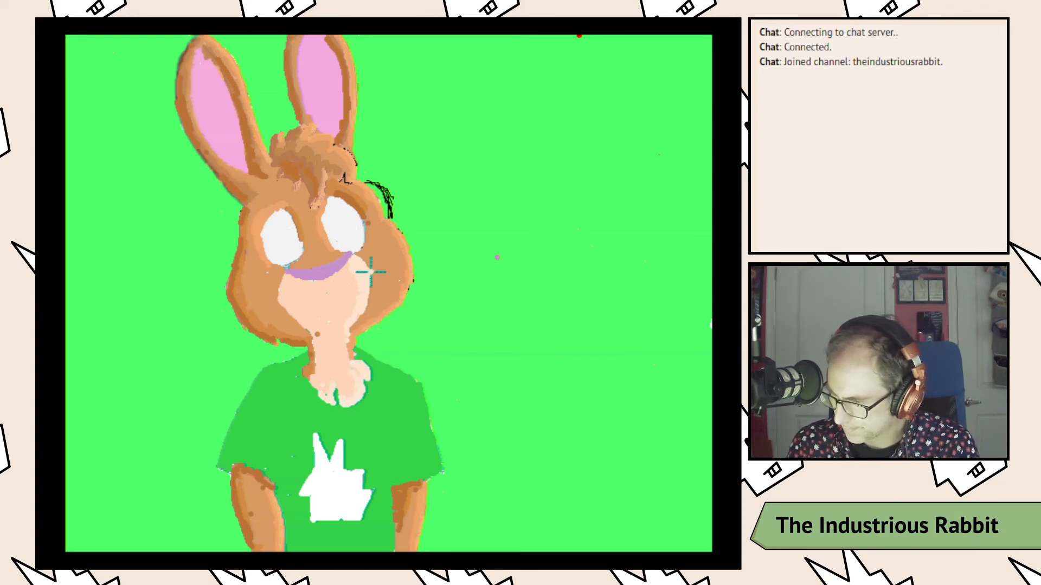
Step: Set the colour's saturation to 12 and add lighter touches to the highlight on the muzzle's right side
key("p")
left_click_drag(417, 490, 408, 489)
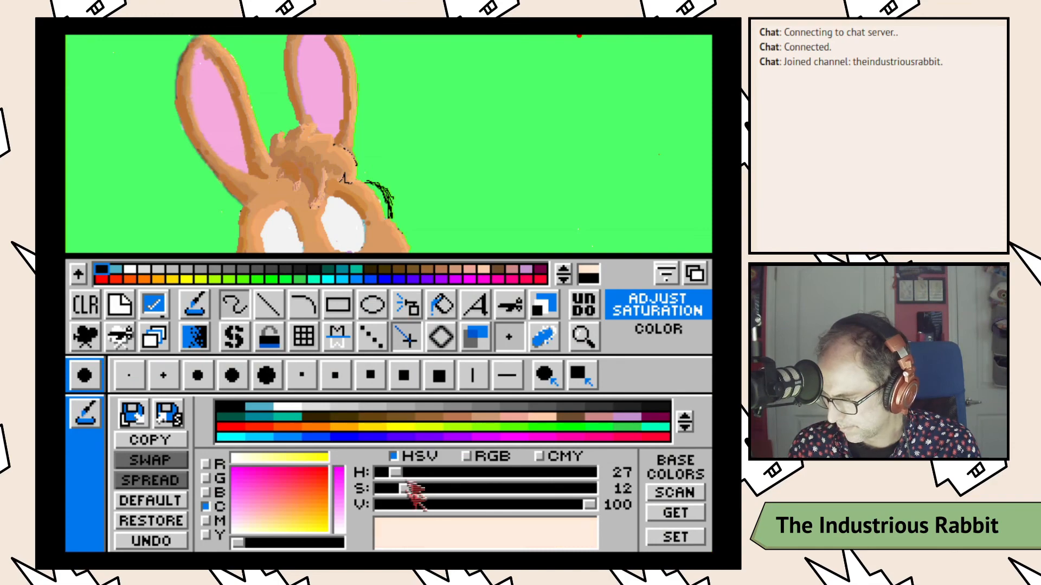
key("space")
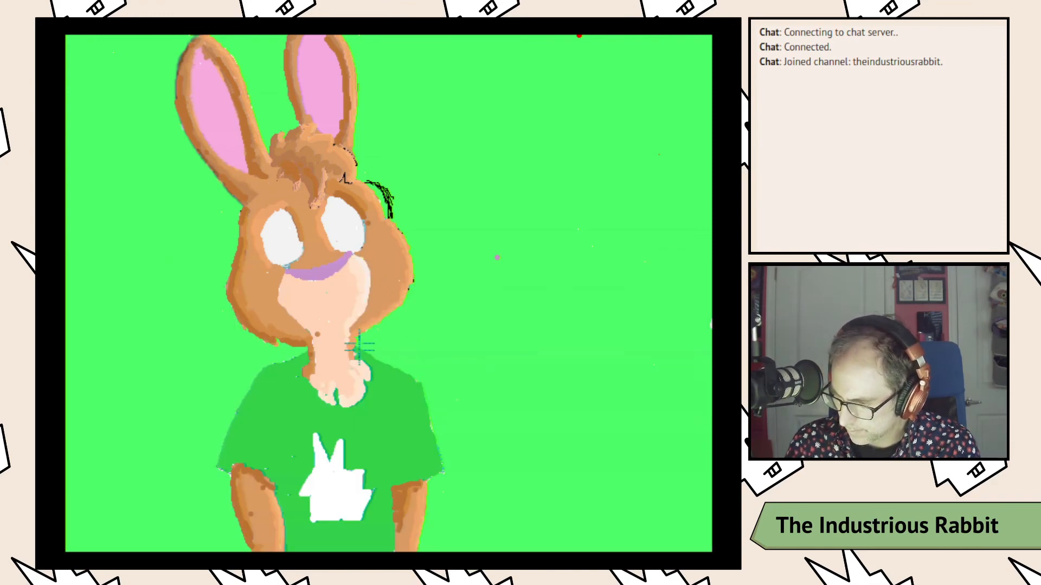
Step: Sample the muzzle's base peach again, set its saturation to 37 with a lower value, and paint shading along the muzzle's left edge
key("p")
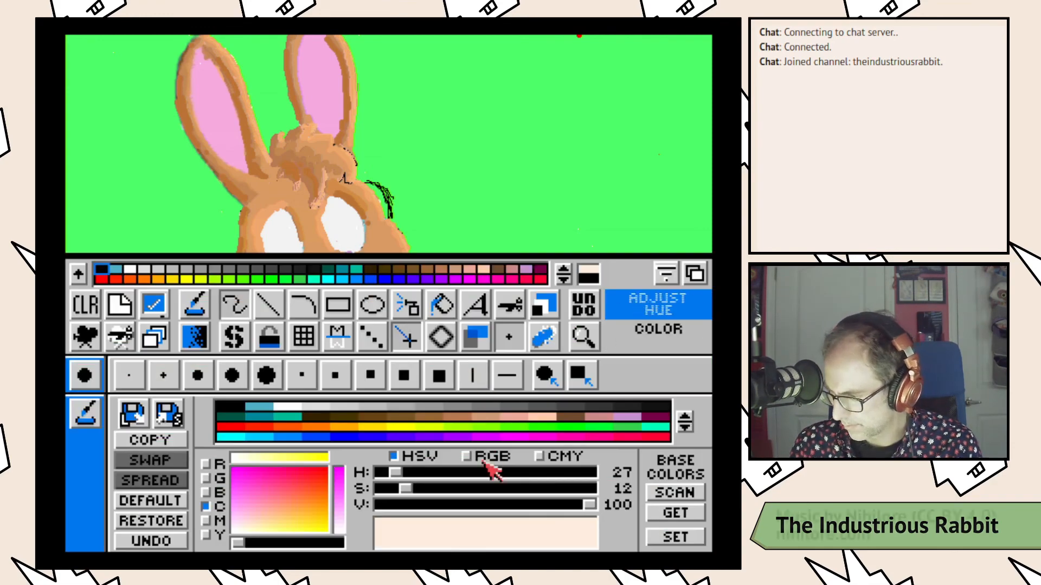
left_click(588, 270)
key("F10")
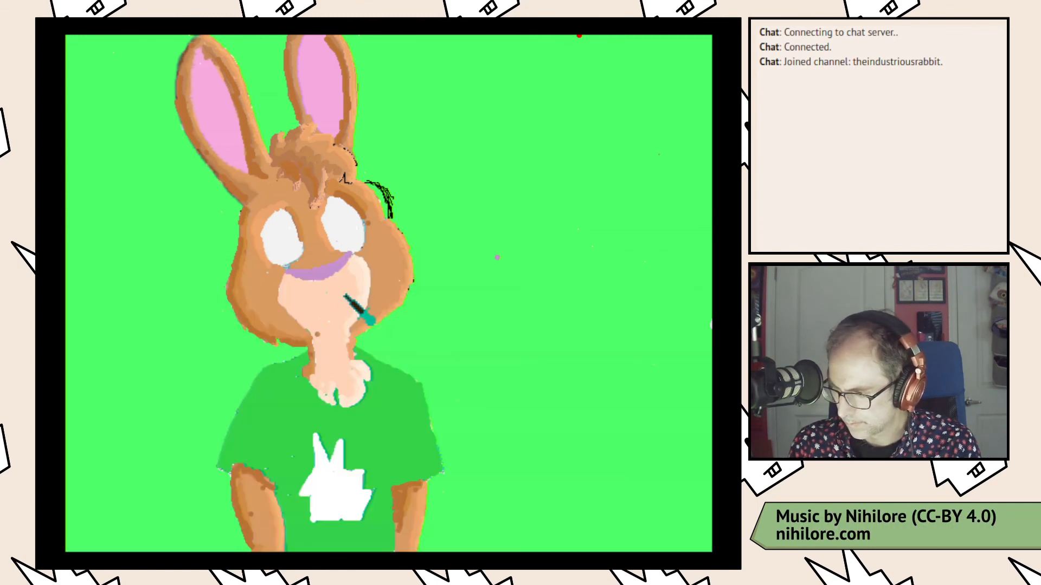
left_click(325, 306)
key("p")
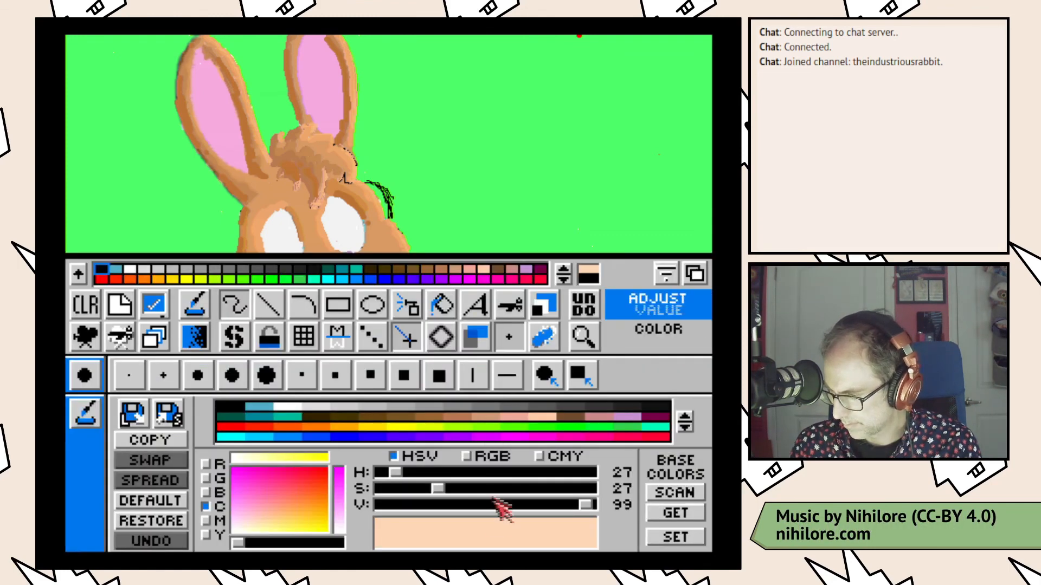
left_click_drag(440, 490, 457, 489)
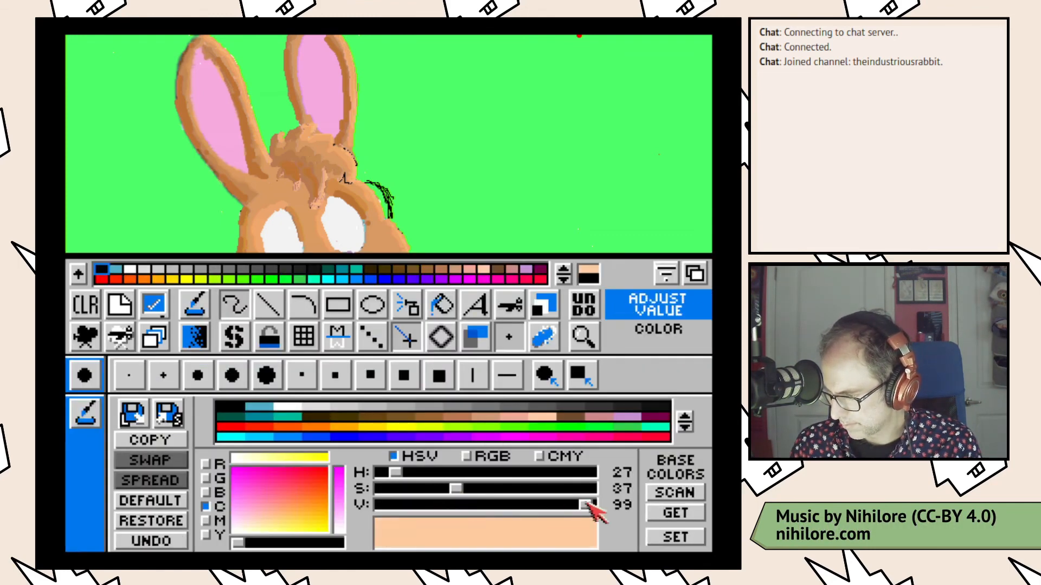
left_click_drag(587, 504, 565, 505)
key("F10")
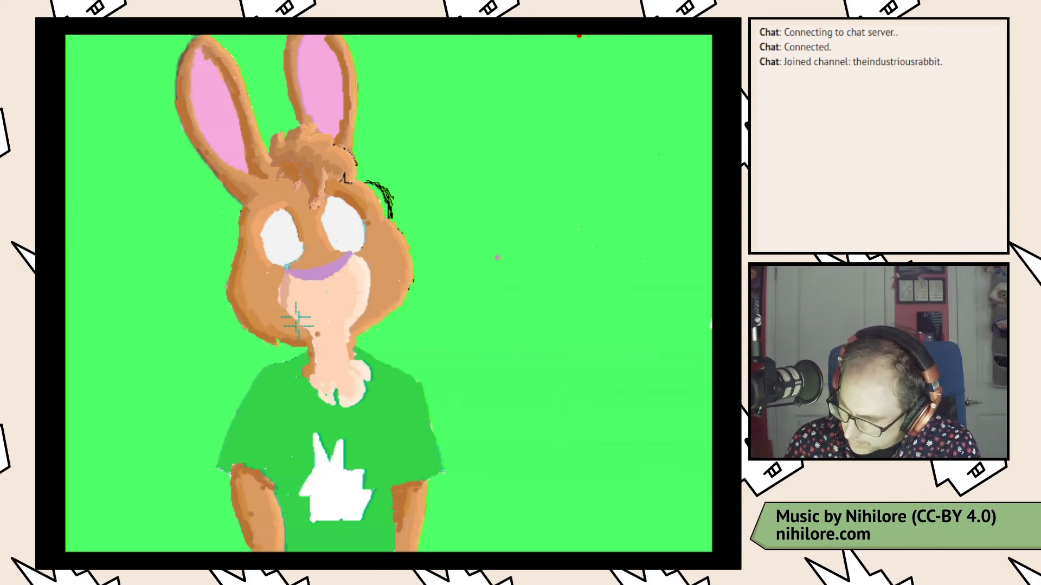
Step: Raise the colour's value slightly and paint soft shading along the muzzle's left edge, its centre line, the chin and the neck
key("F10")
left_click_drag(565, 505, 580, 506)
key("F10")
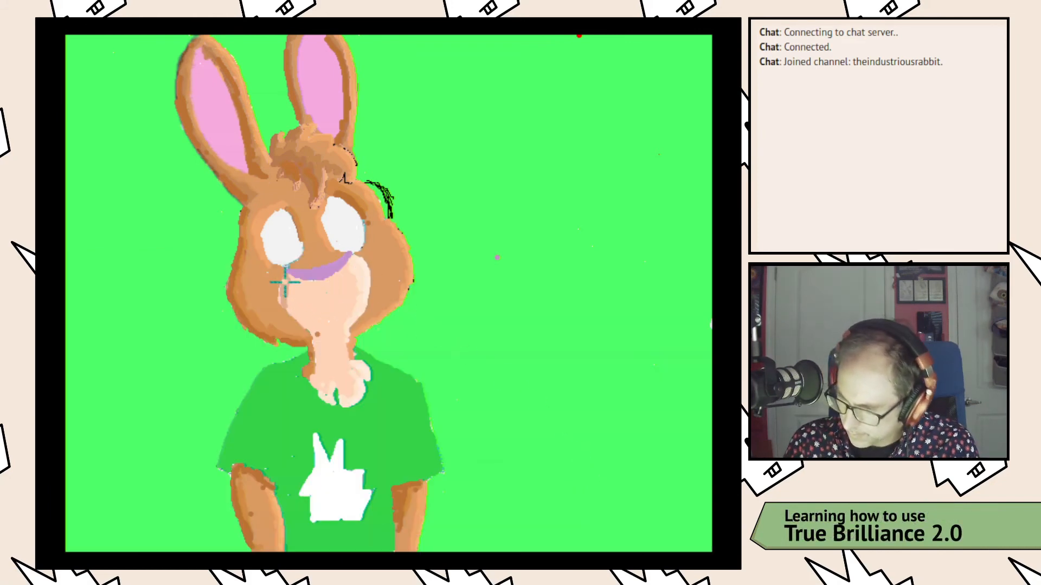
mouse_move(286, 290)
left_mouse_down()
mouse_move(318, 341)
mouse_move(308, 386)
mouse_move(325, 393)
mouse_move(337, 383)
mouse_move(345, 396)
mouse_move(333, 379)
mouse_move(328, 401)
left_mouse_up()
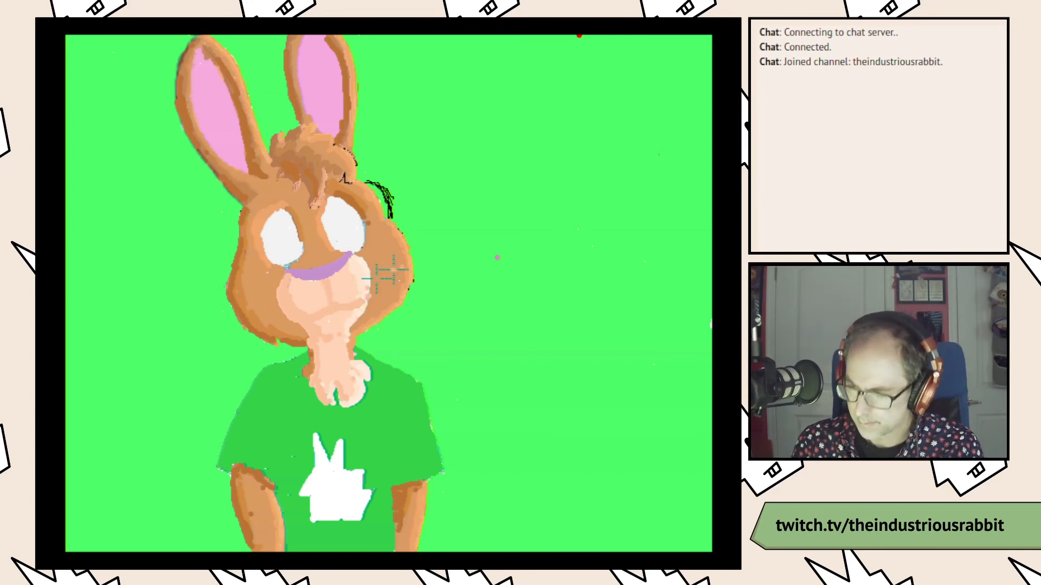
Step: Darken the shading colour's value to 92 and 89 and paint deeper shadows around the muzzle, its centre crease and the chest fur
key("space")
left_click_drag(577, 505, 572, 505)
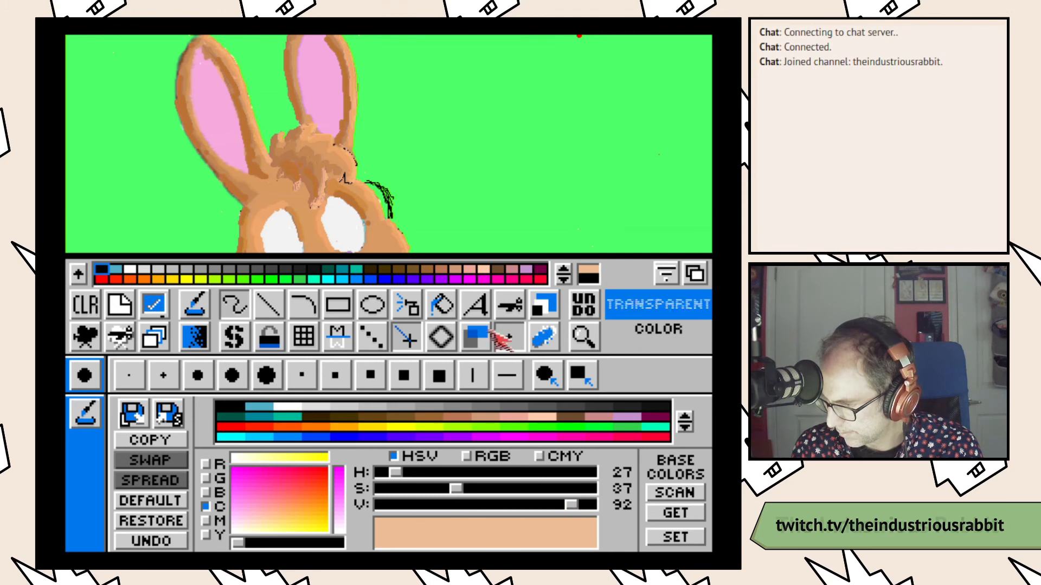
key("space")
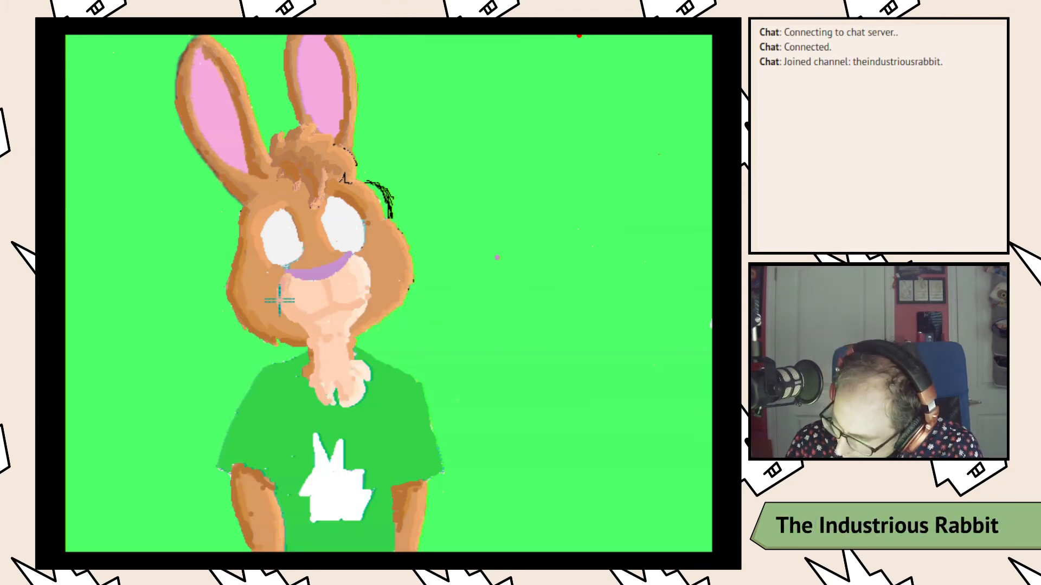
key("space")
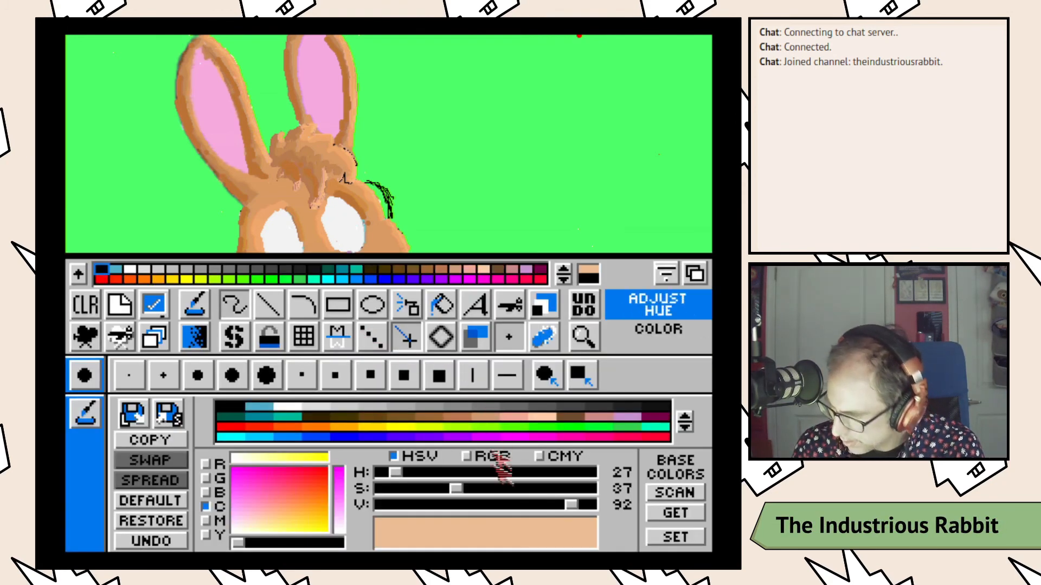
left_click_drag(575, 505, 567, 506)
key("space")
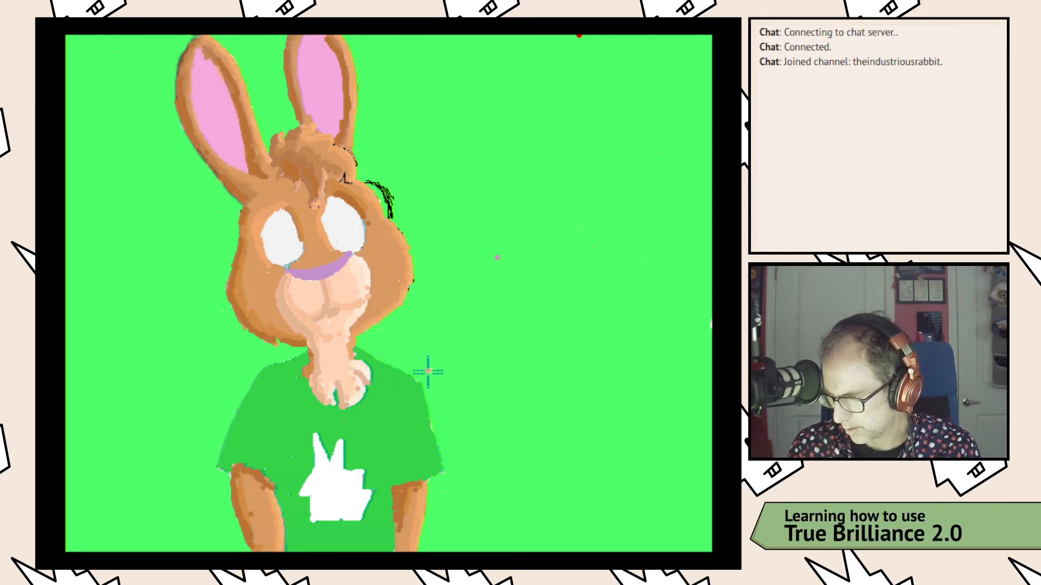
Step: Sample the off-white of the eyes and repaint the edges of the eyeballs
key("space")
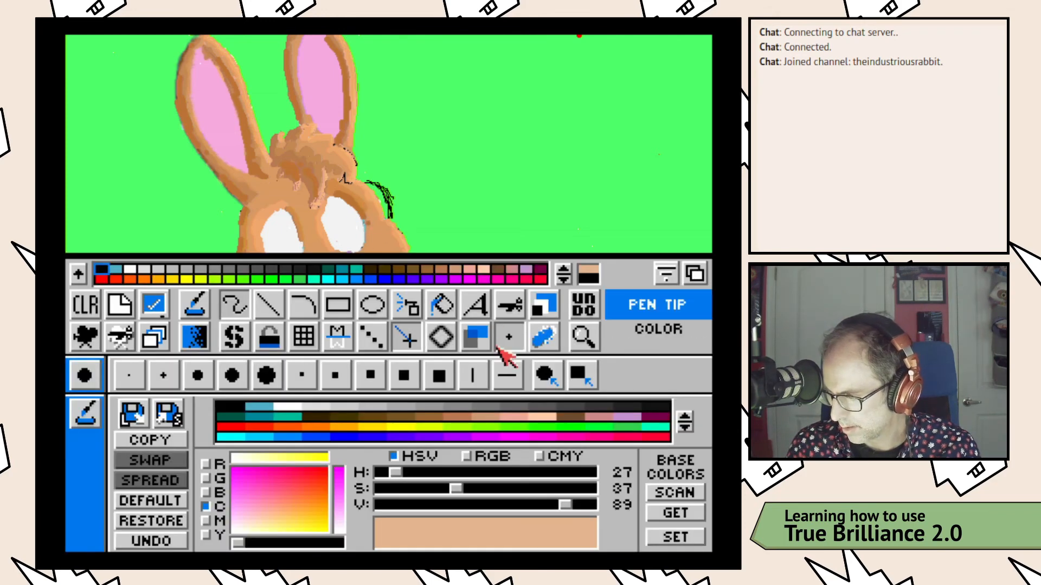
left_click(587, 281)
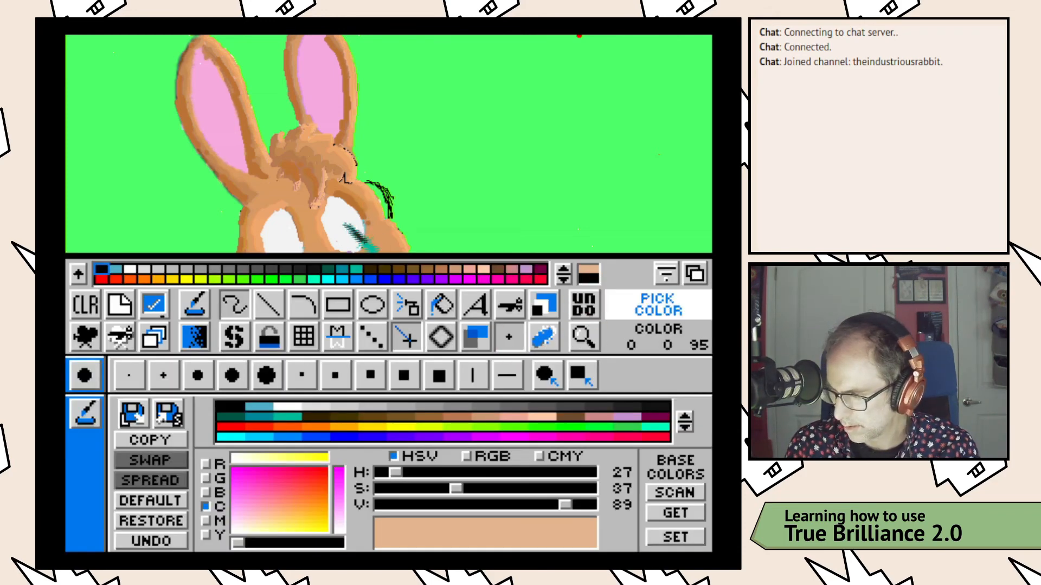
left_click(350, 241)
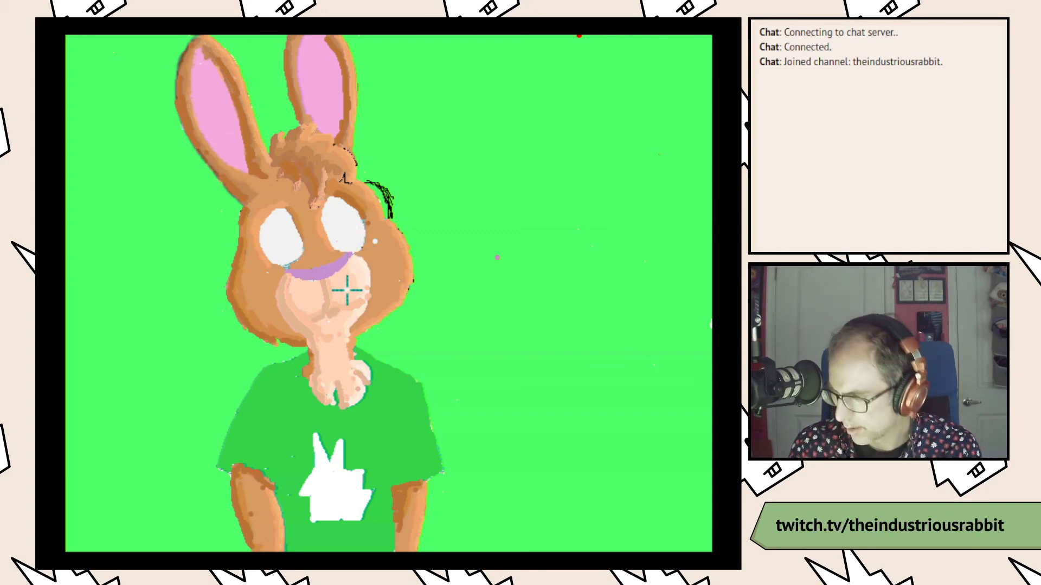
Step: Sample the mid brown and light orange of the hair tuft and retouch the fur around the muzzle and above the nose
key("space")
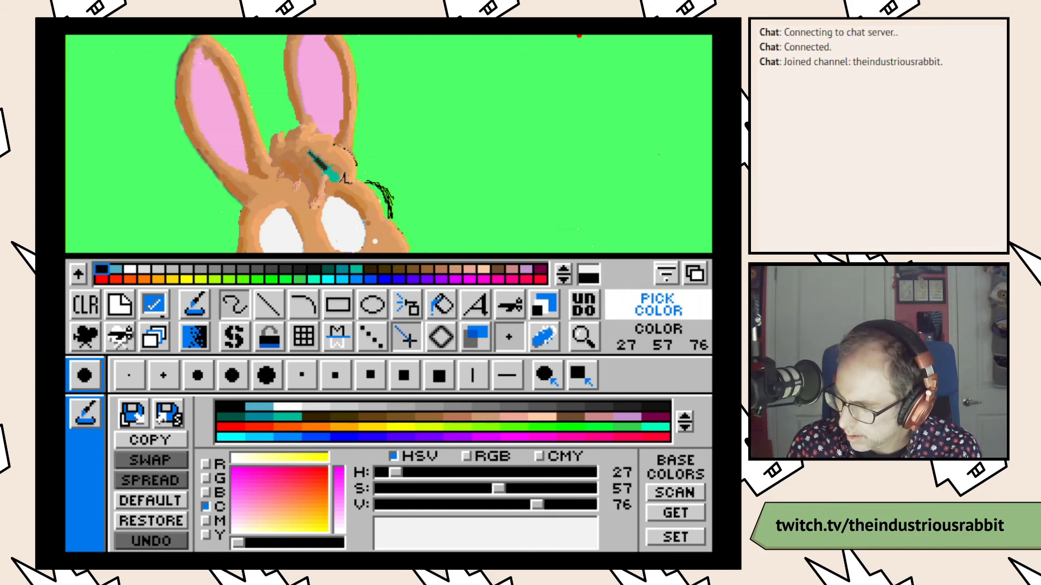
key("space")
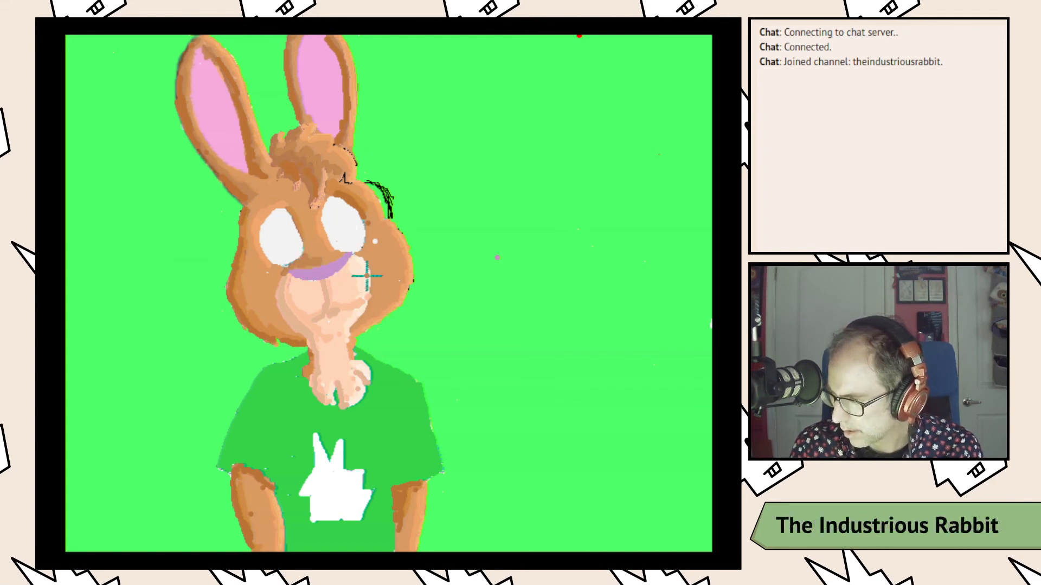
key("space")
left_click(585, 273)
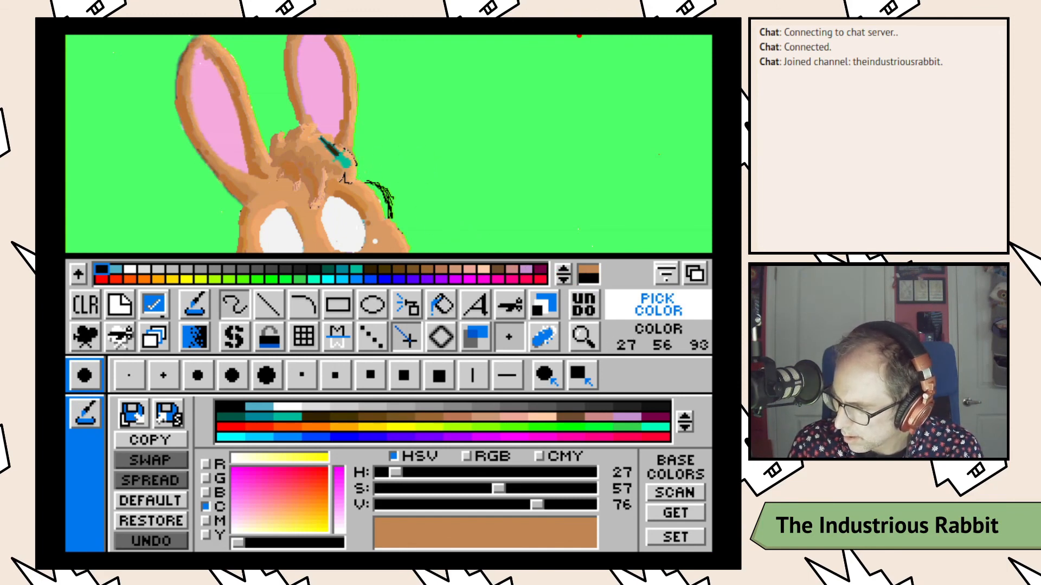
left_click(319, 137)
key("space")
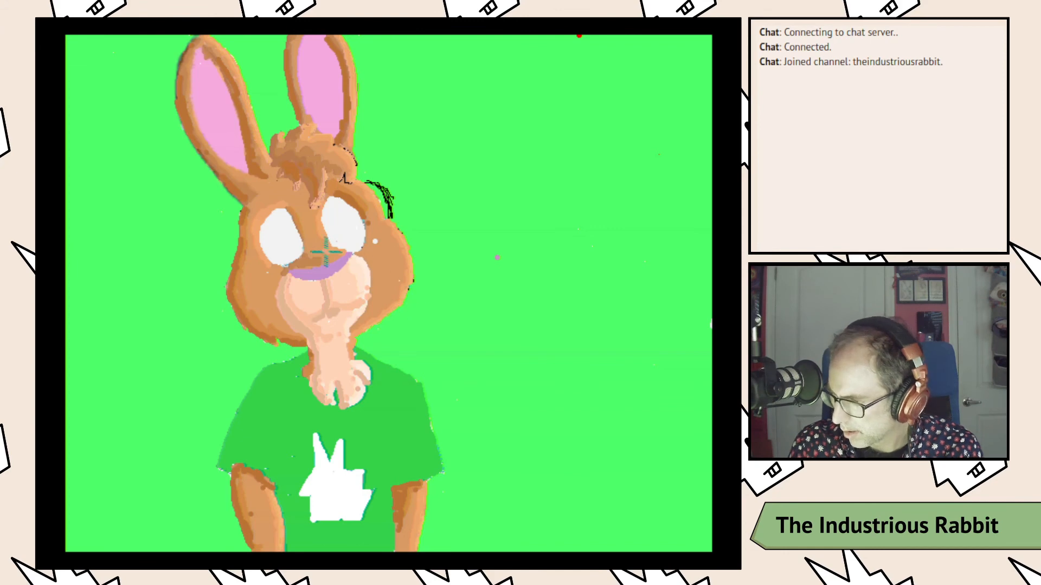
Step: Sample the nose's purple, lighten it with a lower saturation and higher value, and paint highlights along the nose
key("space")
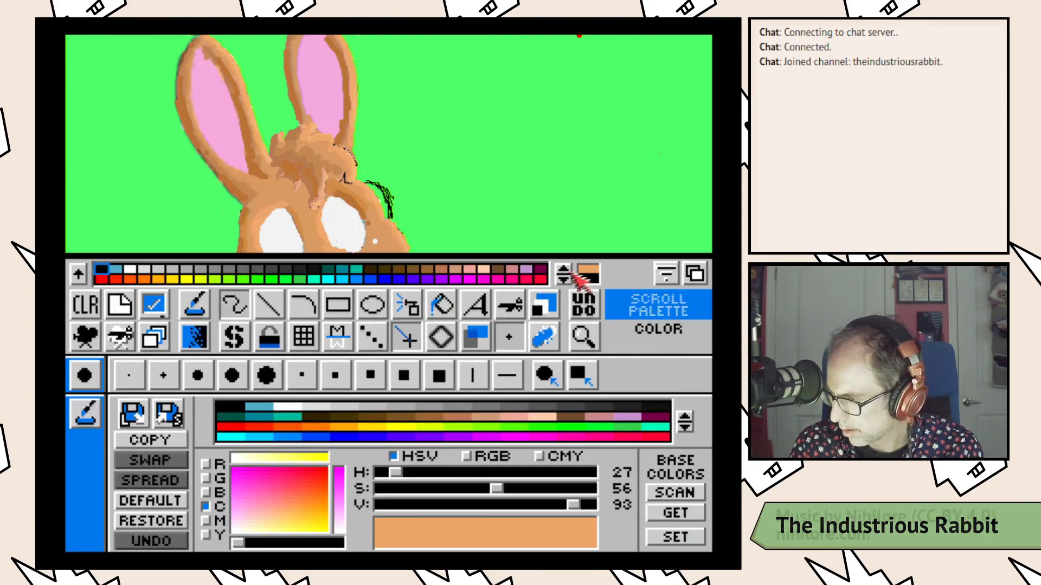
key("space")
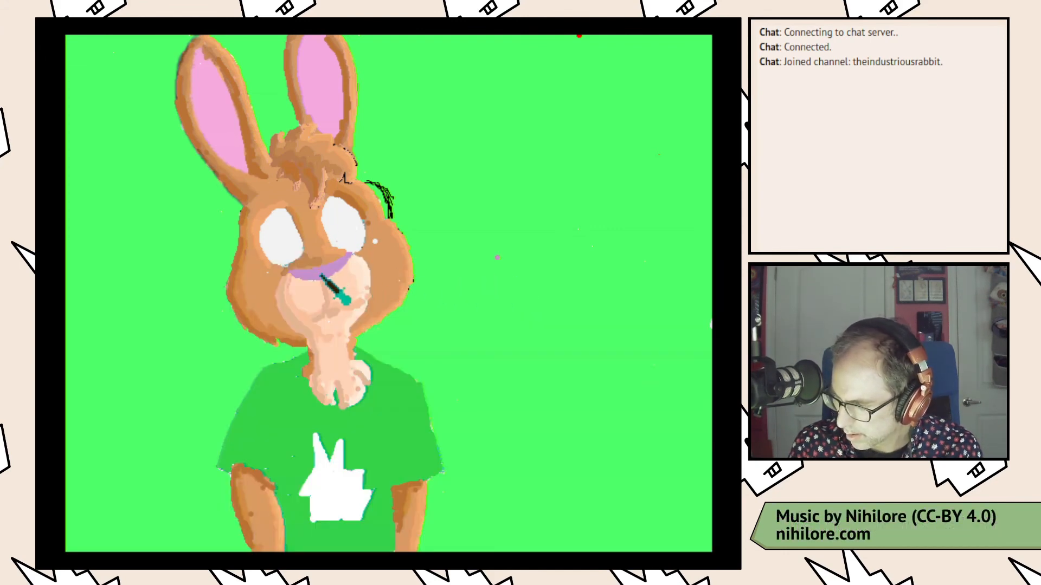
key("space")
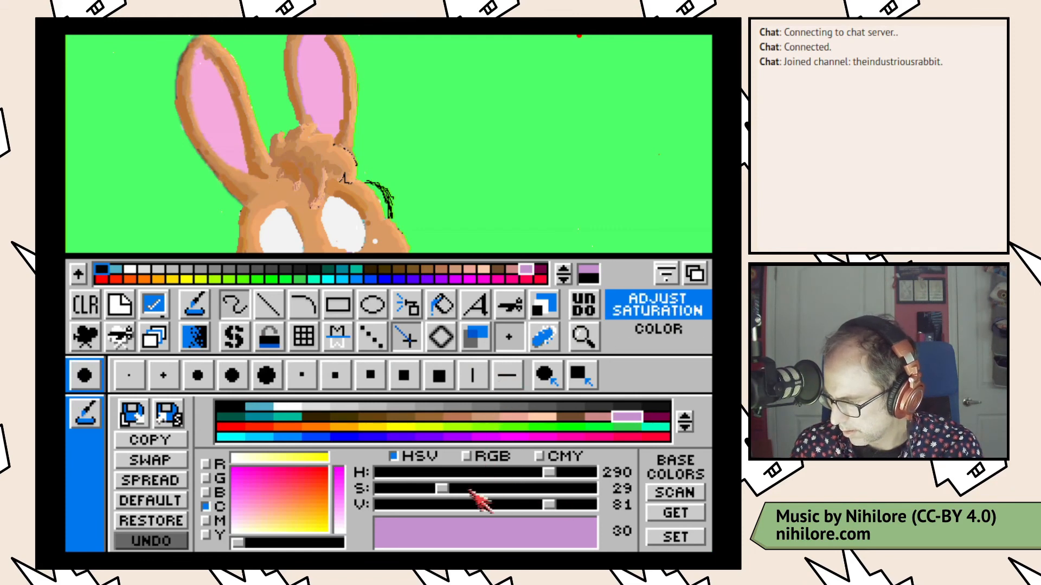
left_click_drag(444, 489, 425, 500)
left_click_drag(549, 505, 582, 506)
key("space")
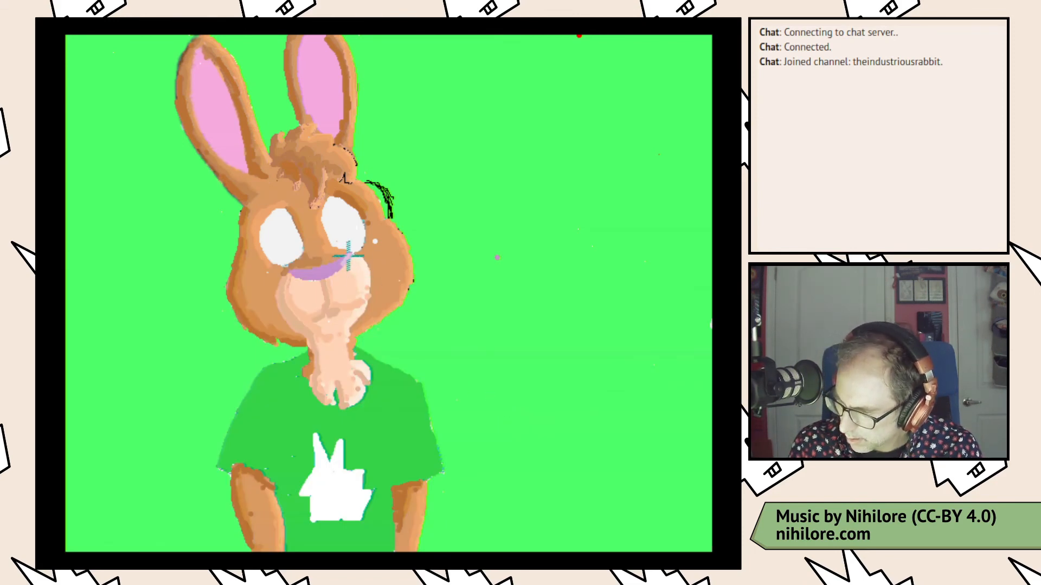
key("space")
left_click_drag(569, 506, 556, 505)
left_click_drag(425, 489, 432, 490)
key("space")
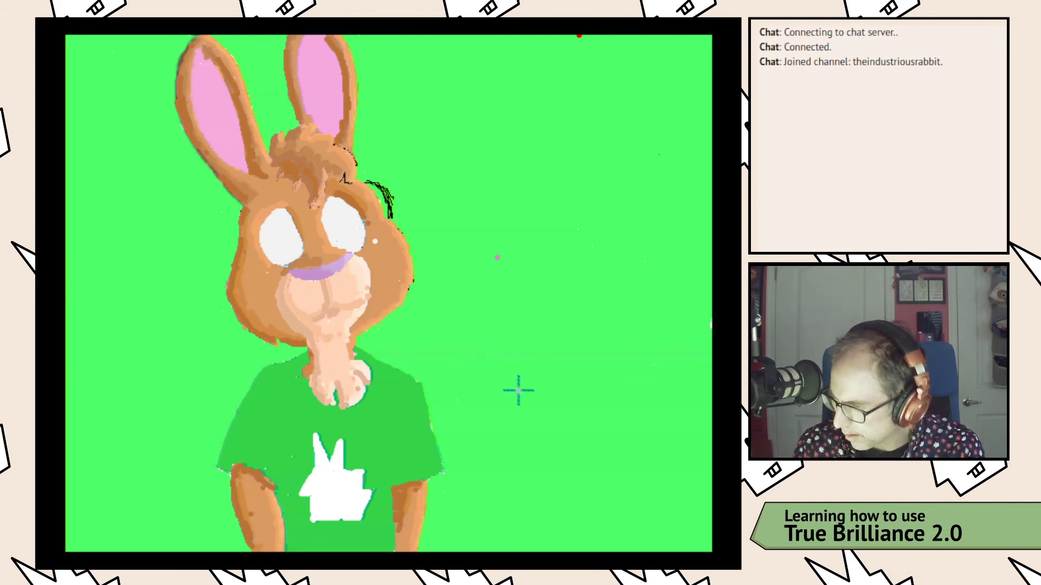
Step: Darken the purple to saturation 28, value 75 and then saturation 33, value 67, painting shadows along the nose's lower edge
key("space")
left_click_drag(558, 504, 538, 505)
left_click_drag(428, 489, 437, 489)
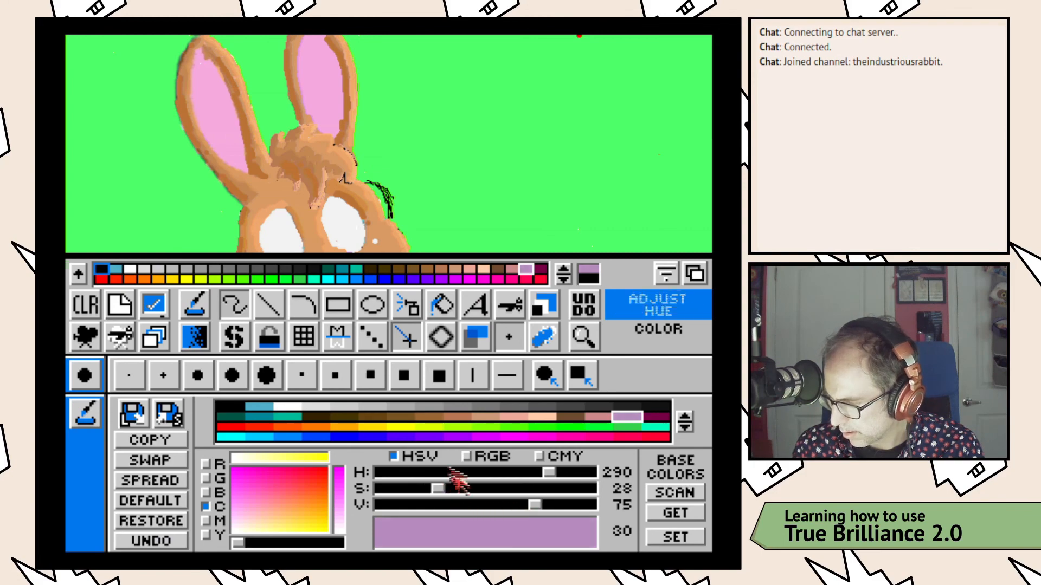
key("space")
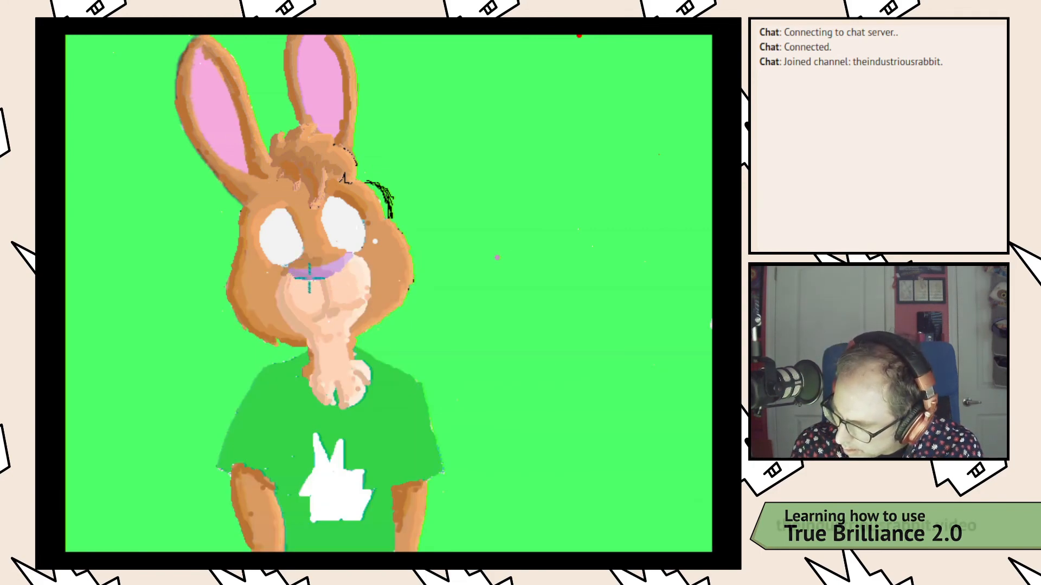
key("space")
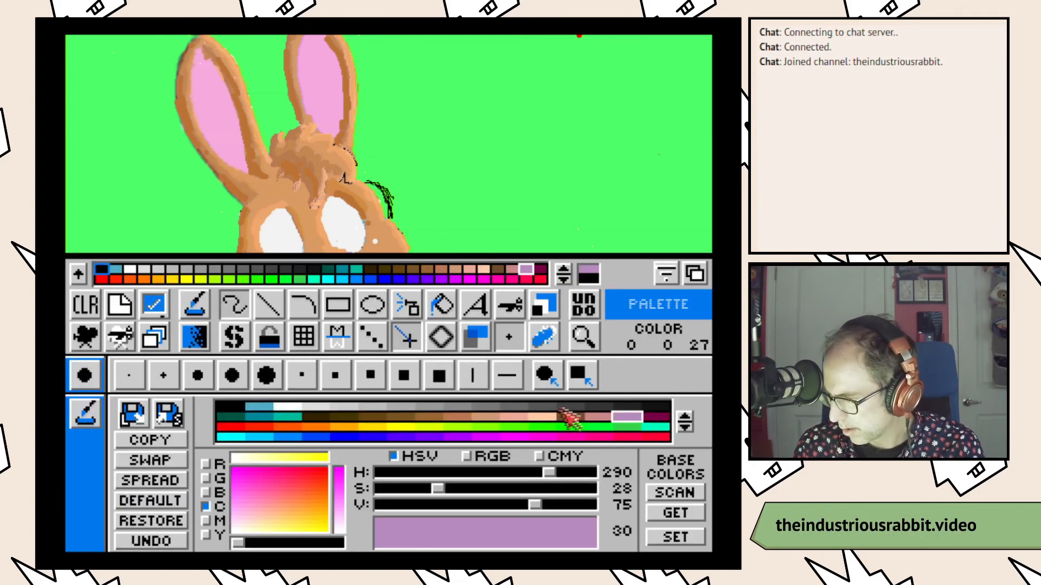
left_click_drag(441, 490, 455, 493)
left_click_drag(534, 504, 519, 506)
key("space")
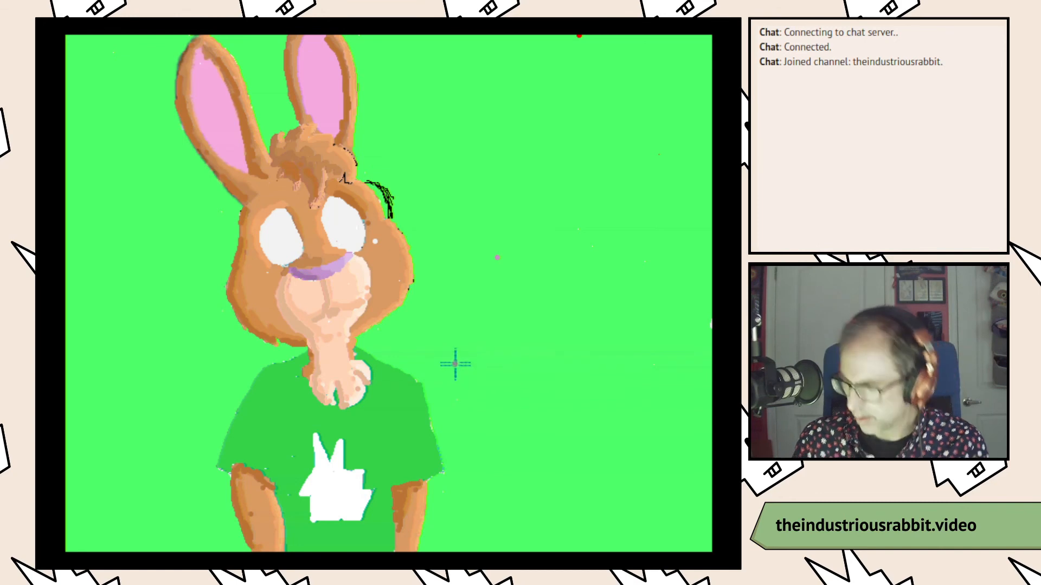
Step: Sample the shirt's green, lighten it slightly, and paint highlights on the right sleeve and down the fold beside it
key("space")
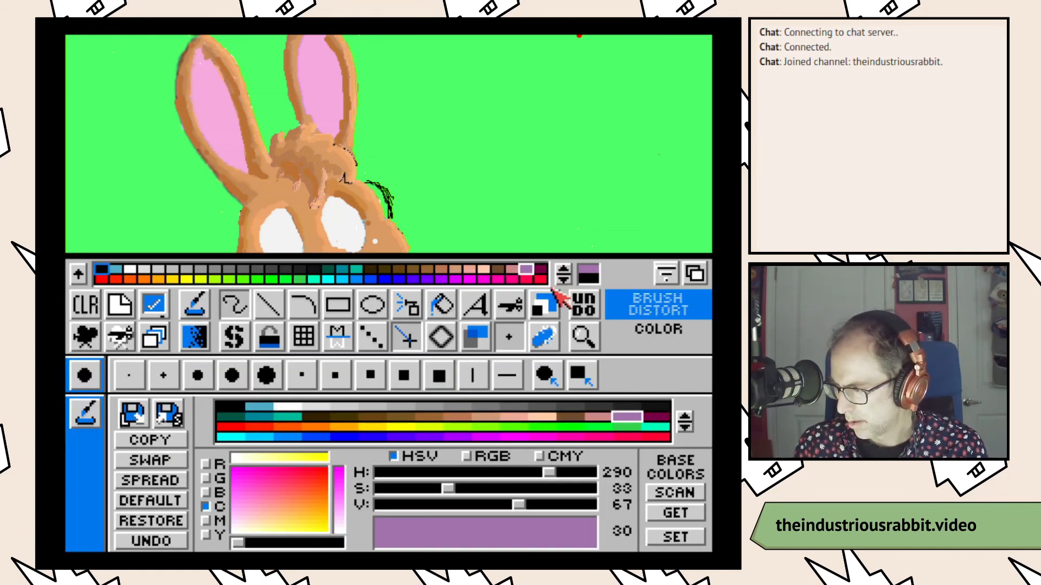
key("space")
key("space")
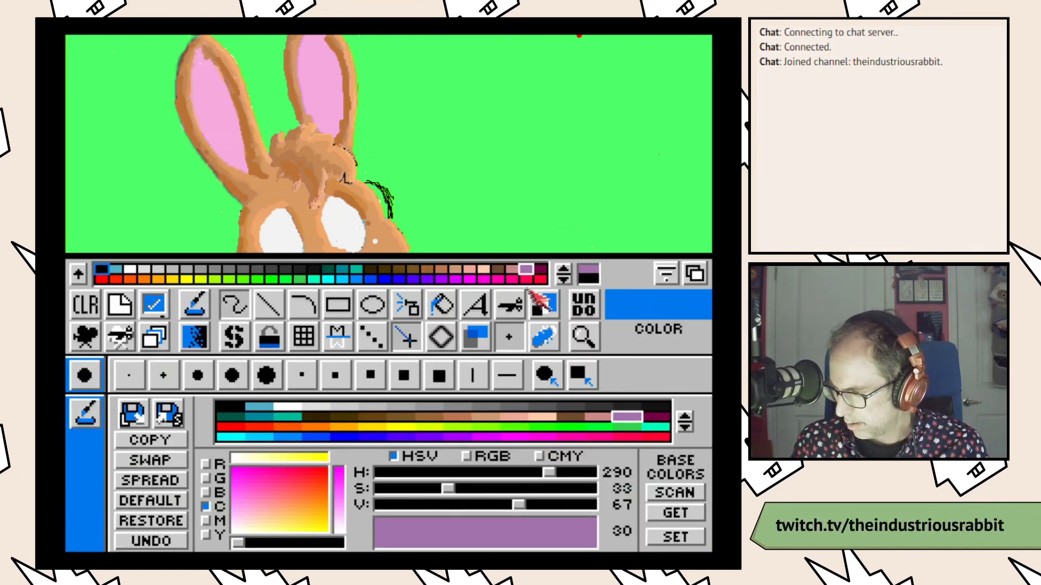
key("space")
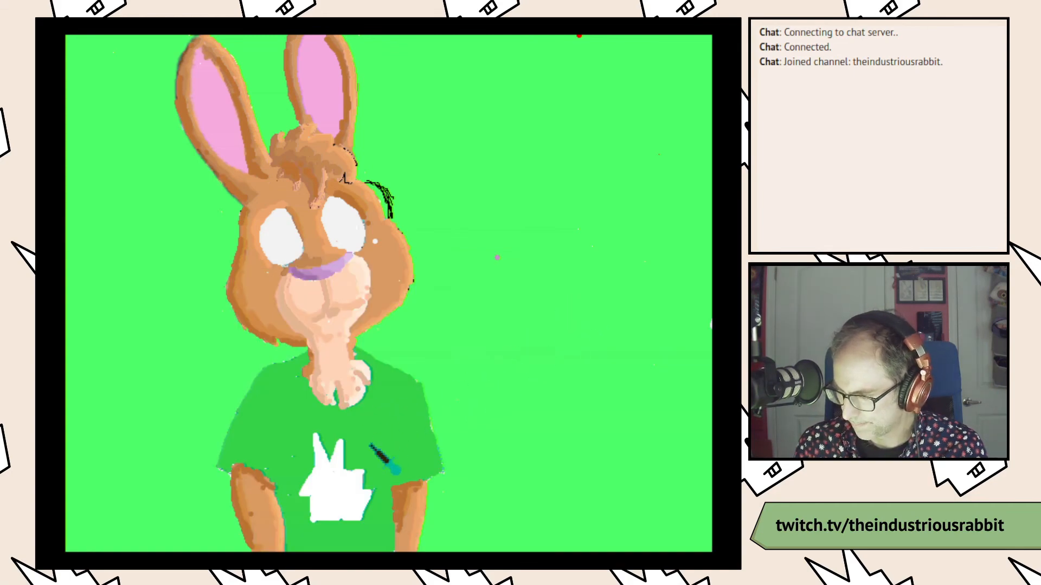
key("space")
mouse_move(558, 503)
left_mouse_down()
mouse_move(523, 489)
mouse_move(560, 504)
left_mouse_up()
left_click(525, 489)
key("space")
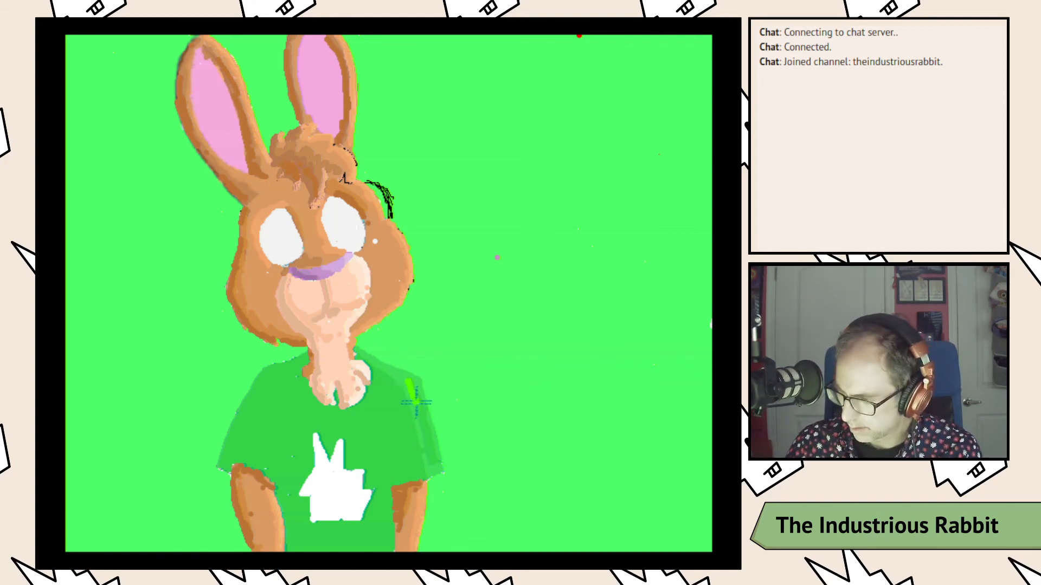
mouse_move(421, 416)
left_mouse_down()
mouse_move(431, 463)
mouse_move(430, 449)
left_mouse_up()
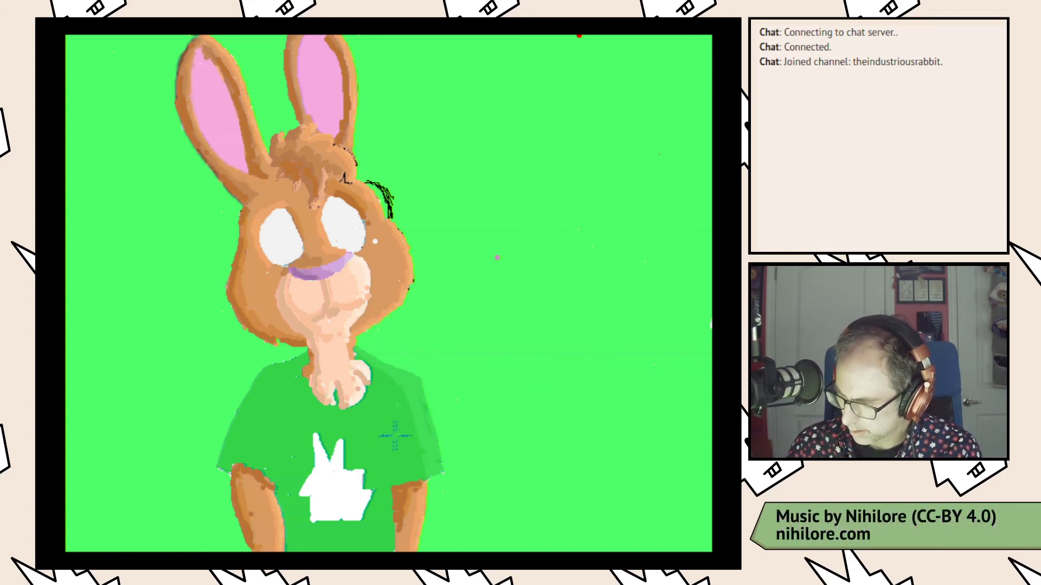
left_click_drag(384, 415, 399, 551)
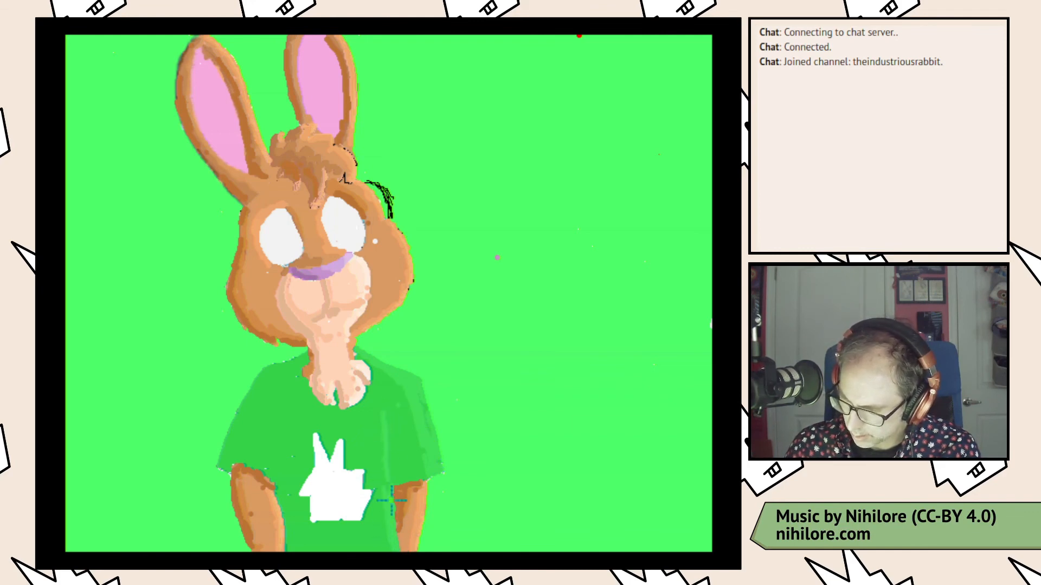
left_click_drag(391, 500, 397, 509)
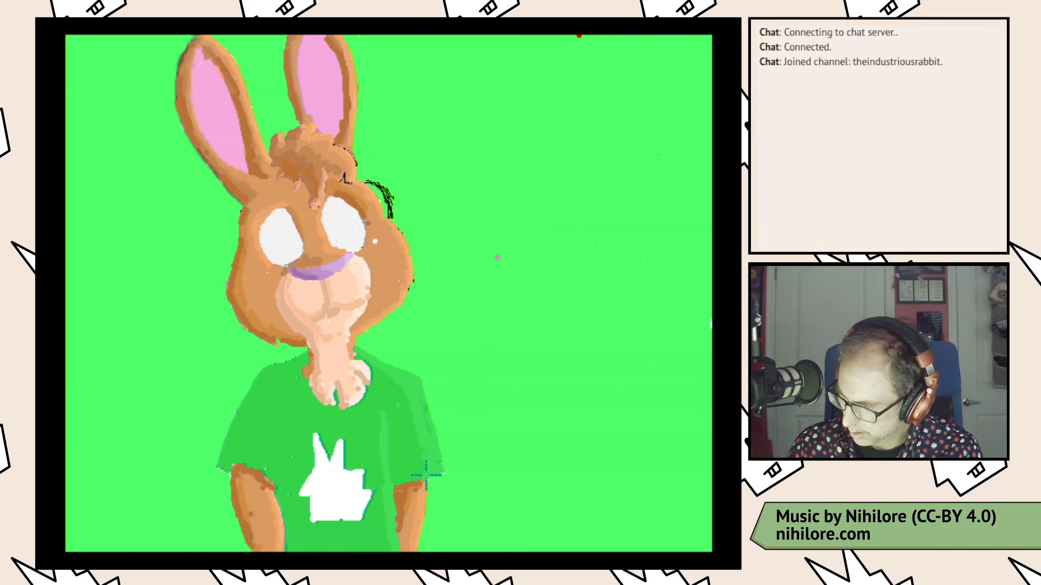
left_click_drag(426, 420, 426, 410)
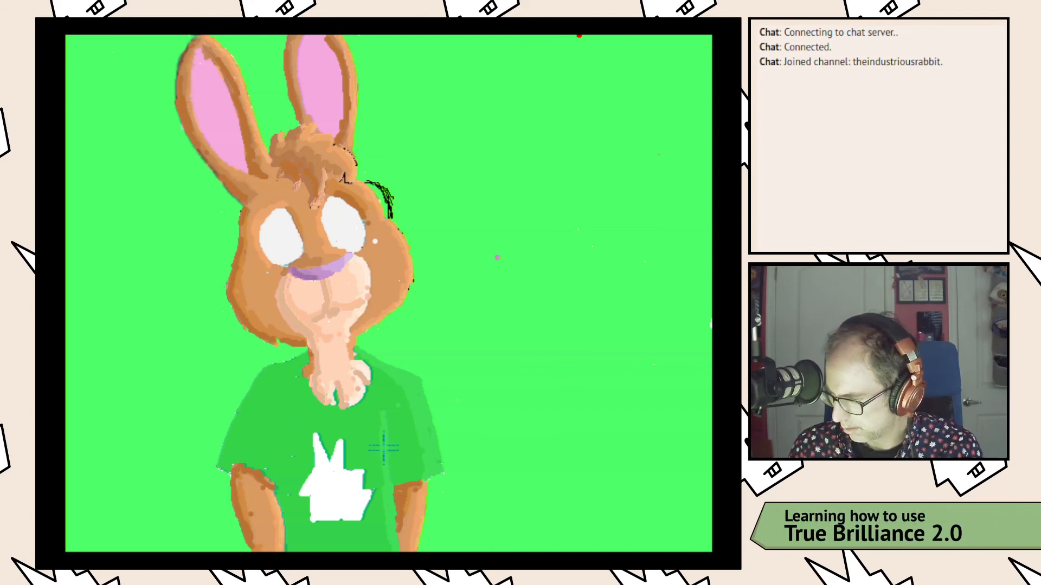
Step: Lighten the green further, up to saturation 67 and value 94, and paint brighter highlights along the right sleeve's outer edge and shoulder
key("space")
left_click_drag(563, 510, 519, 489)
key("space")
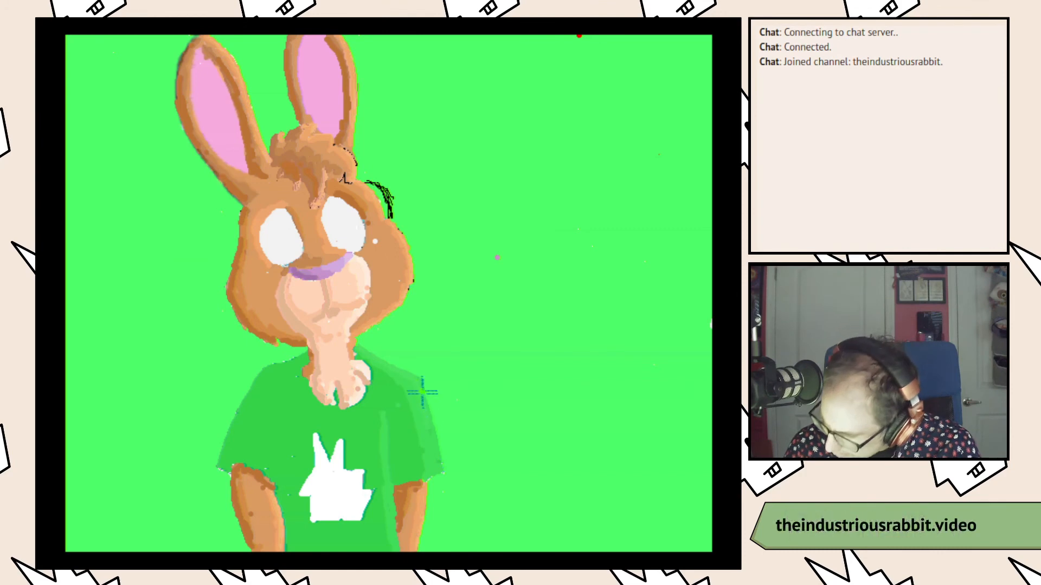
left_click_drag(438, 470, 431, 418)
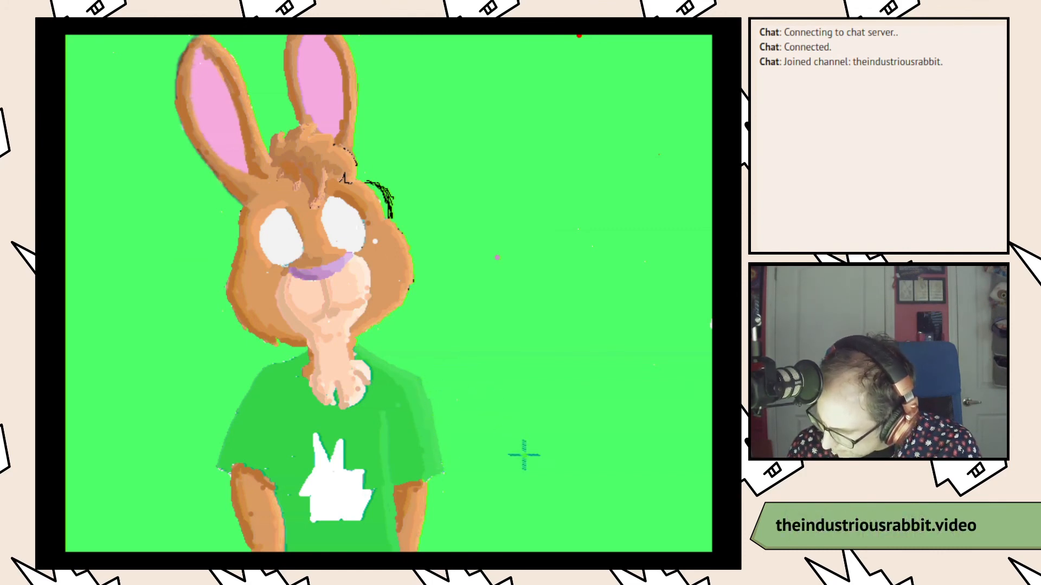
key("space")
left_click_drag(566, 504, 576, 504)
key("space")
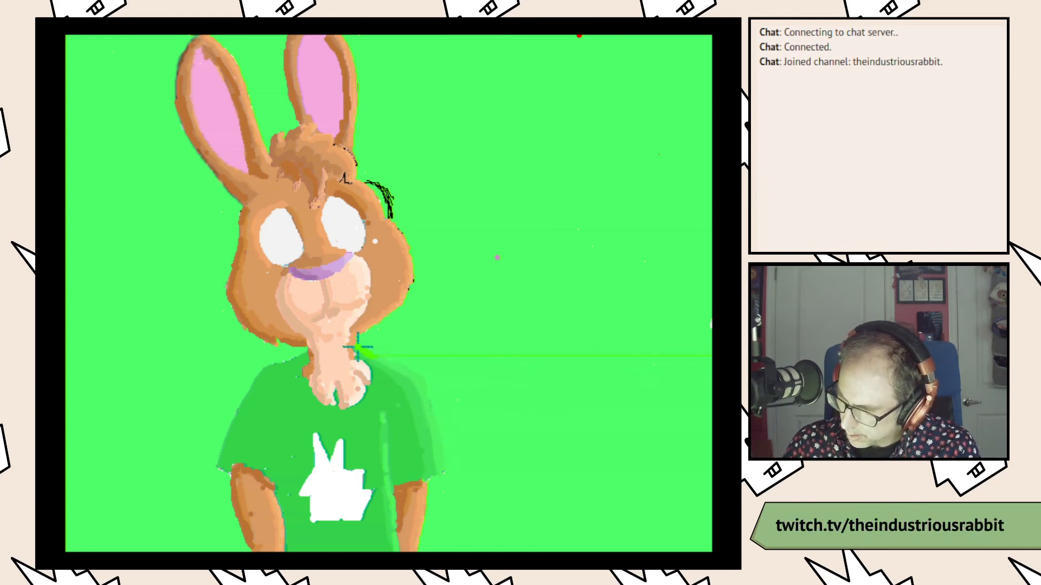
Step: Sample the shirt's base green, set saturation 79 and value 77, and paint shading on the left sleeve and side fold
key("space")
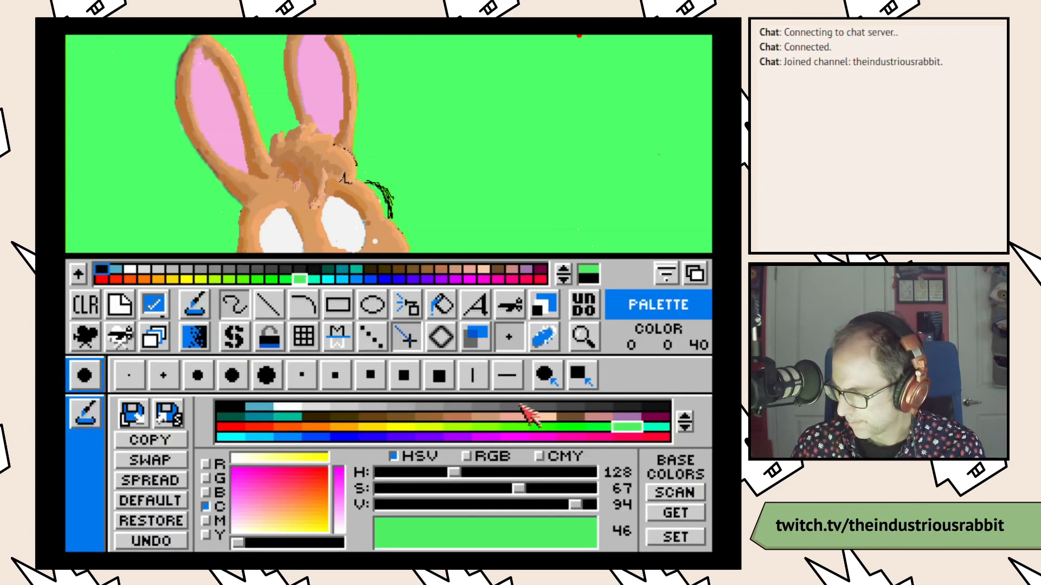
left_click(587, 275)
left_click(335, 423)
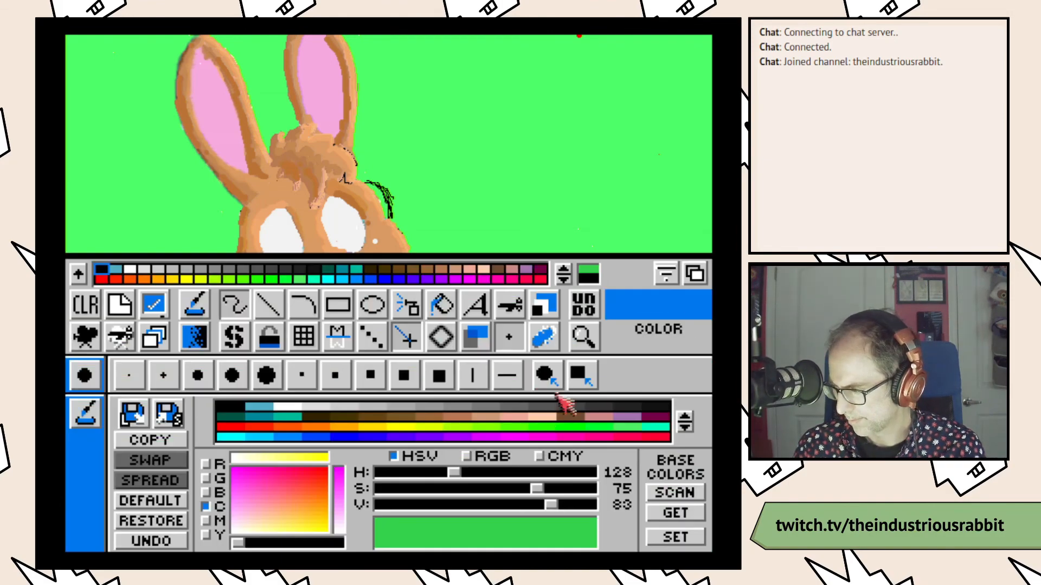
mouse_move(549, 504)
left_mouse_down()
mouse_move(540, 507)
mouse_move(544, 489)
left_mouse_up()
key("space")
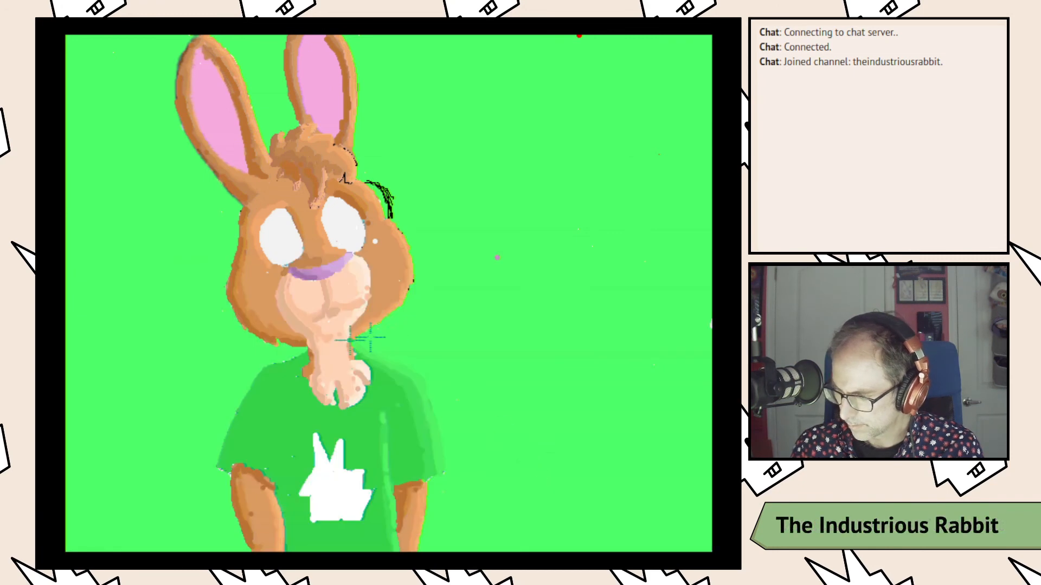
left_click_drag(287, 365, 254, 407)
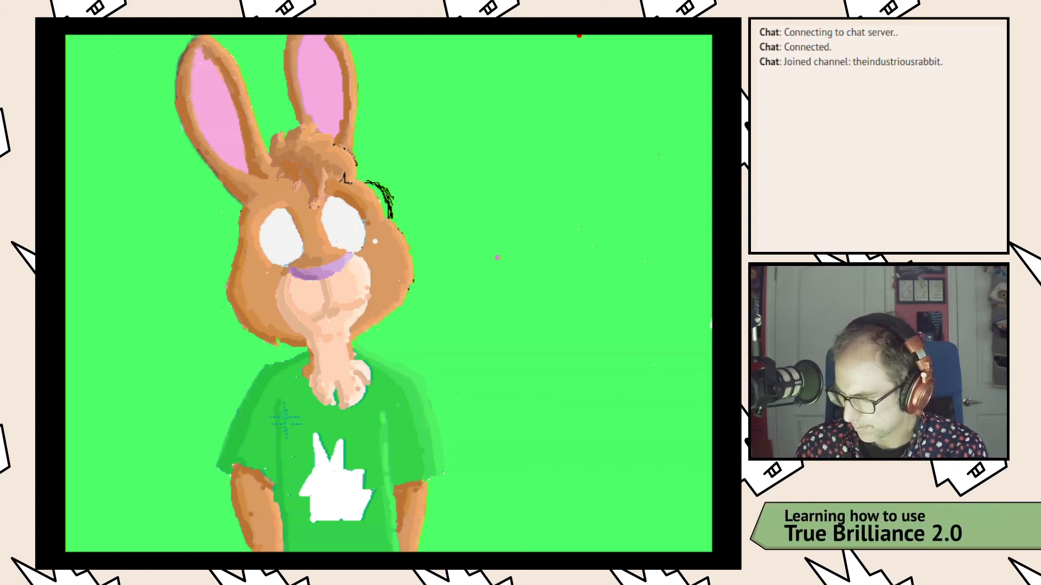
Step: Lower the green's value slightly and paint deeper shading along the left shoulder, the sleeve's outer edge and the fold beside it
key("space")
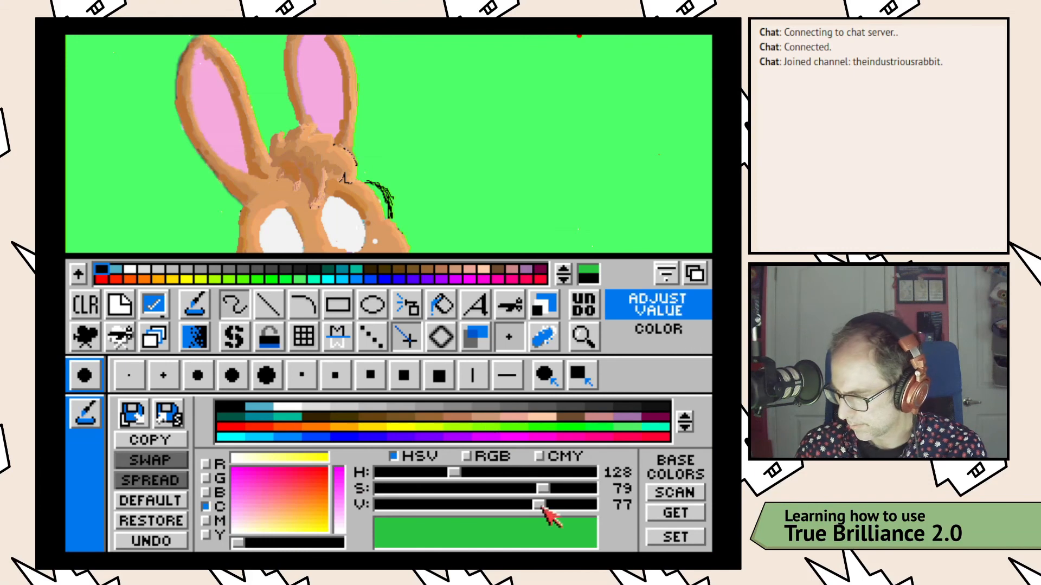
left_click_drag(539, 507, 532, 507)
key("space")
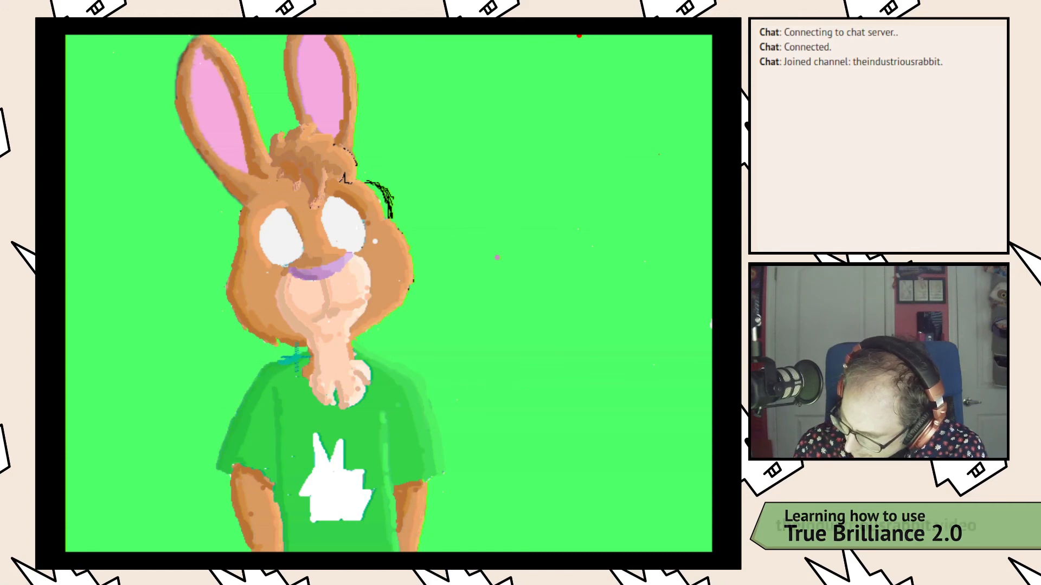
left_click_drag(249, 404, 225, 463)
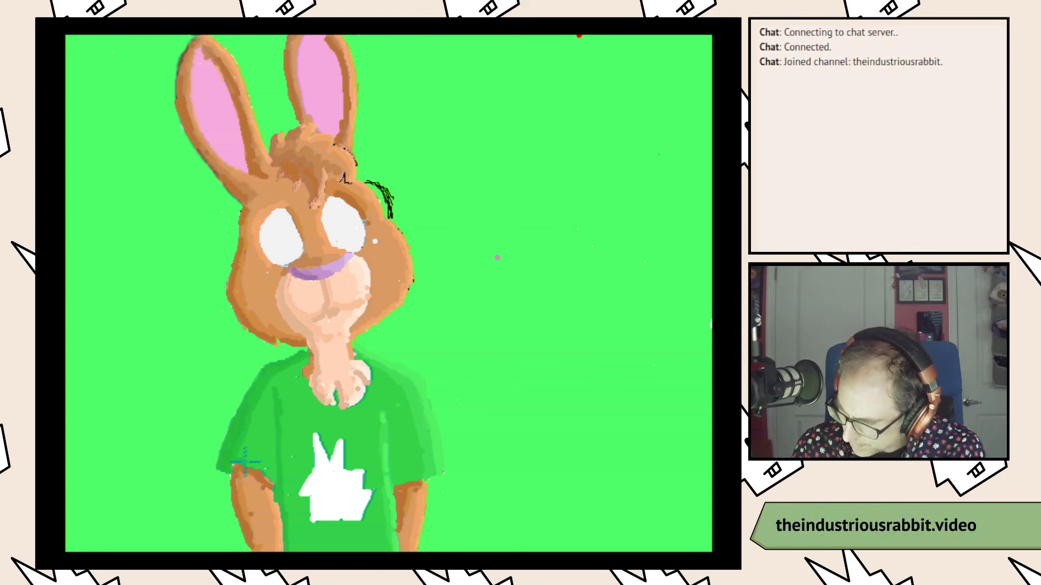
left_click_drag(275, 406, 277, 434)
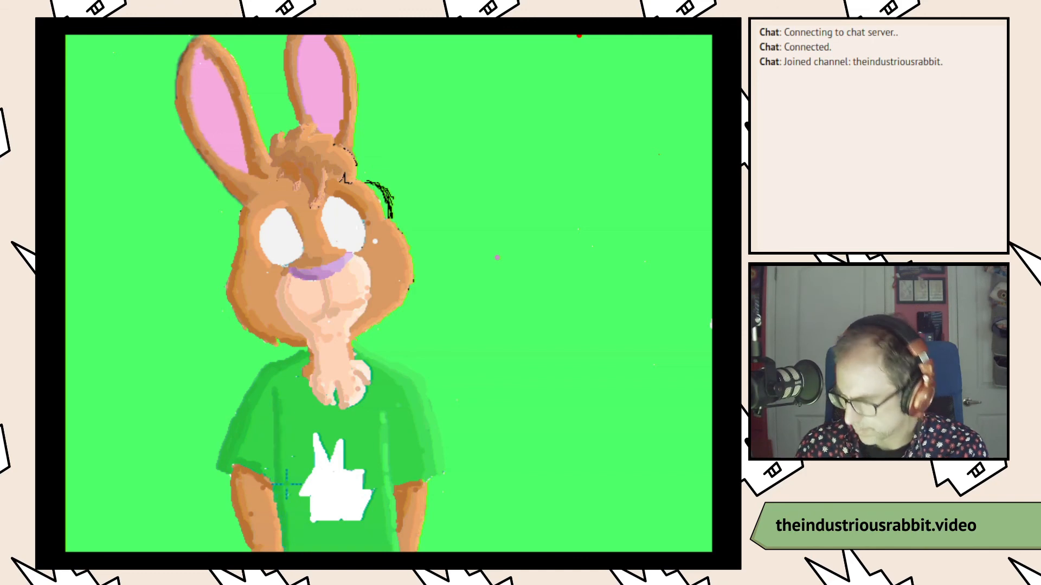
Step: Darken the green to value 42, choose the smallest brush, and paint a dark shadow at the left sleeve's hem corner
key("space")
left_click_drag(527, 505, 463, 524)
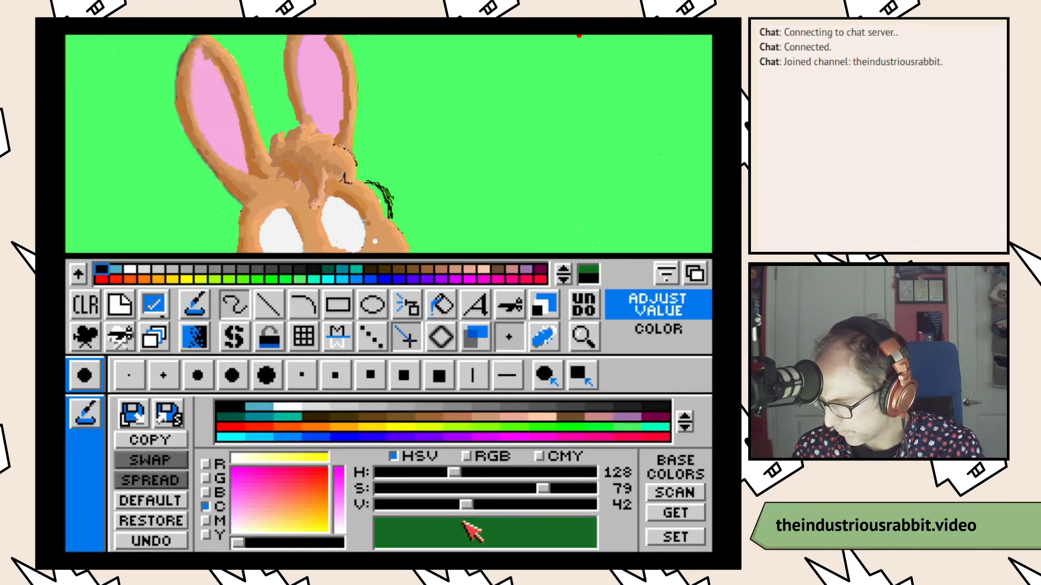
left_click(128, 375)
key("space")
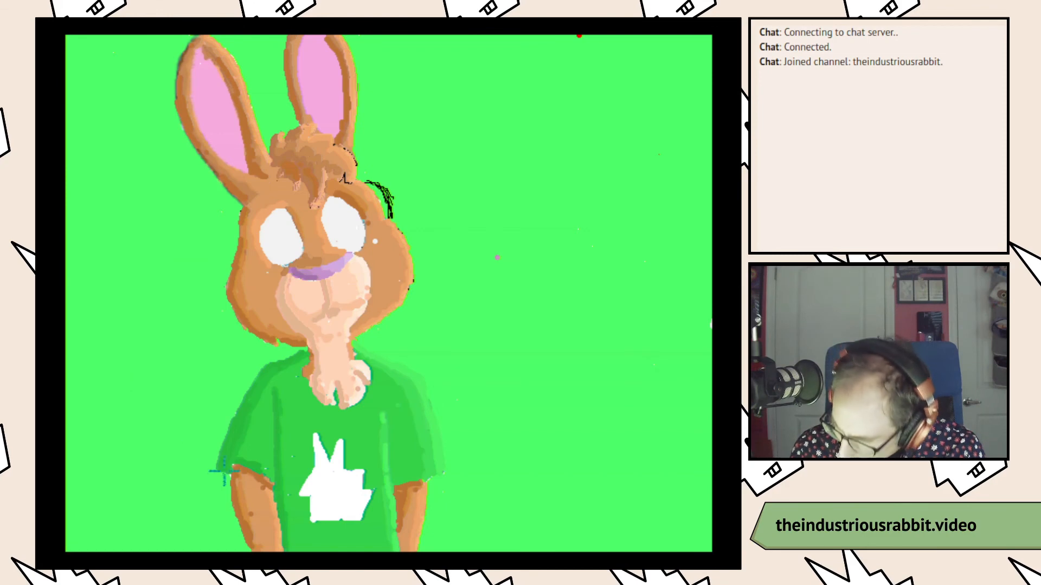
left_click_drag(218, 470, 226, 472)
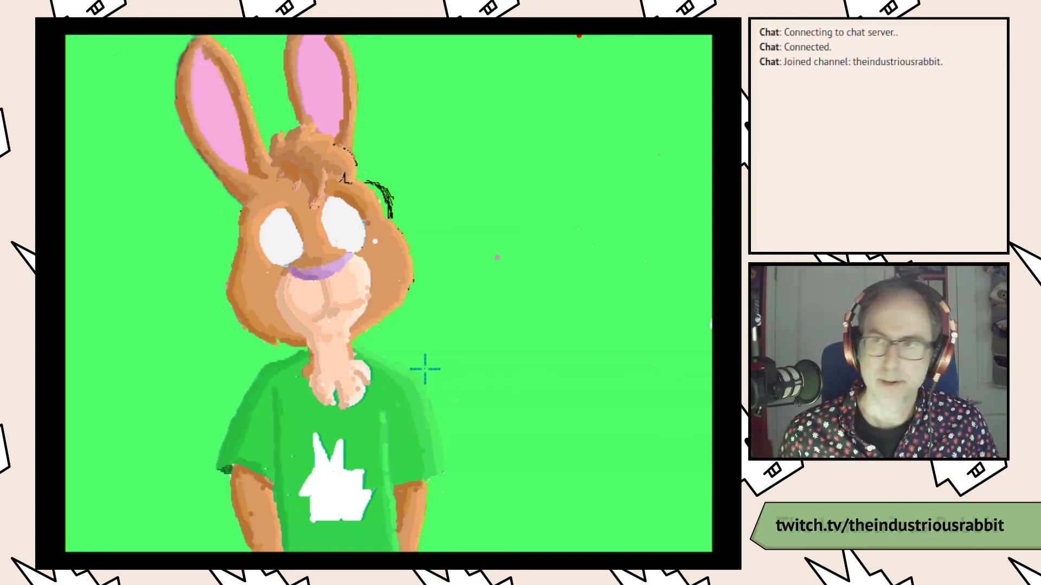
Step: Start saving the picture and choose the amiga-share volume as the destination
key("space")
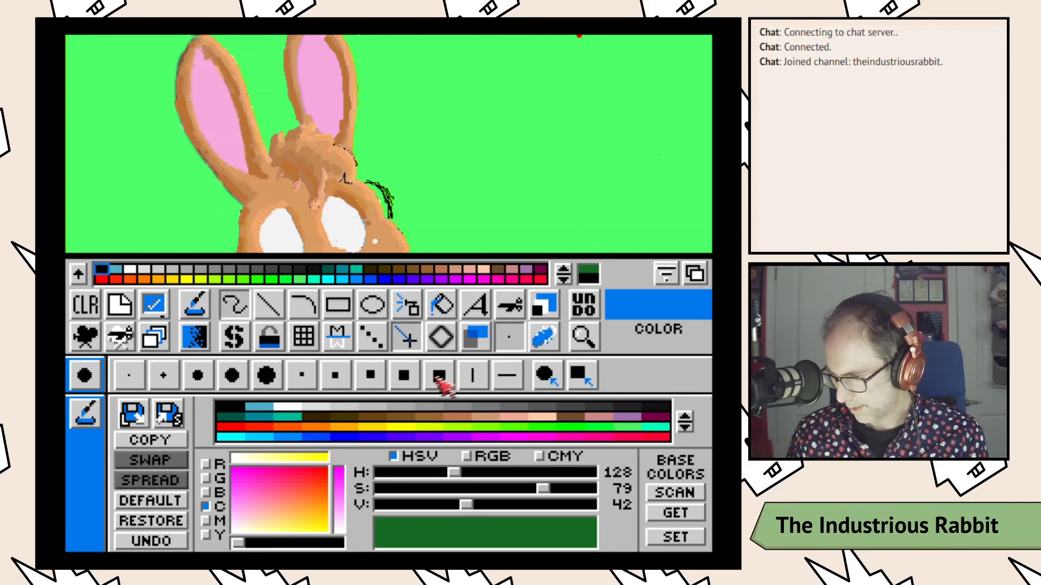
left_click(121, 305)
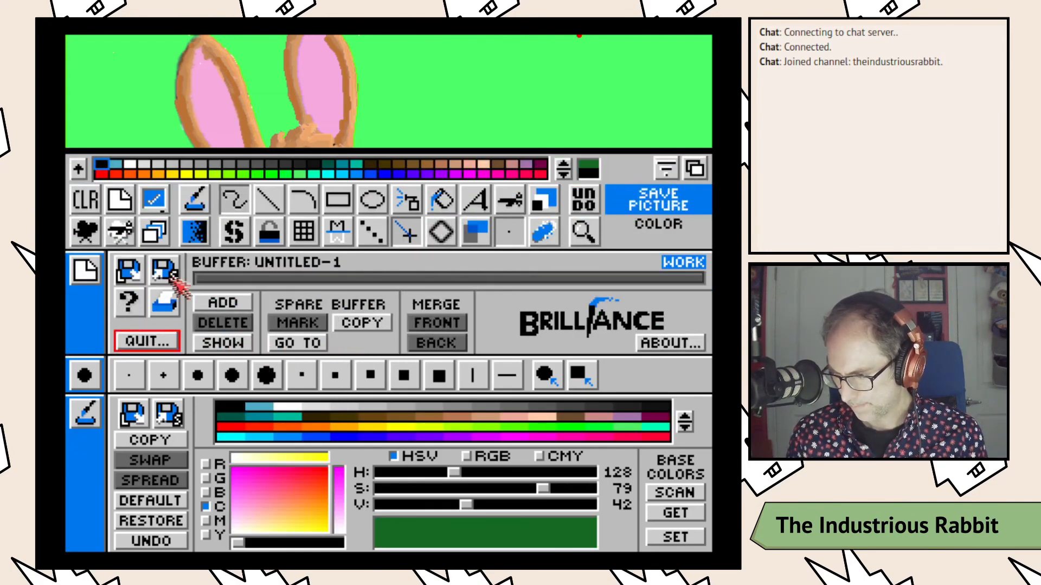
key("space")
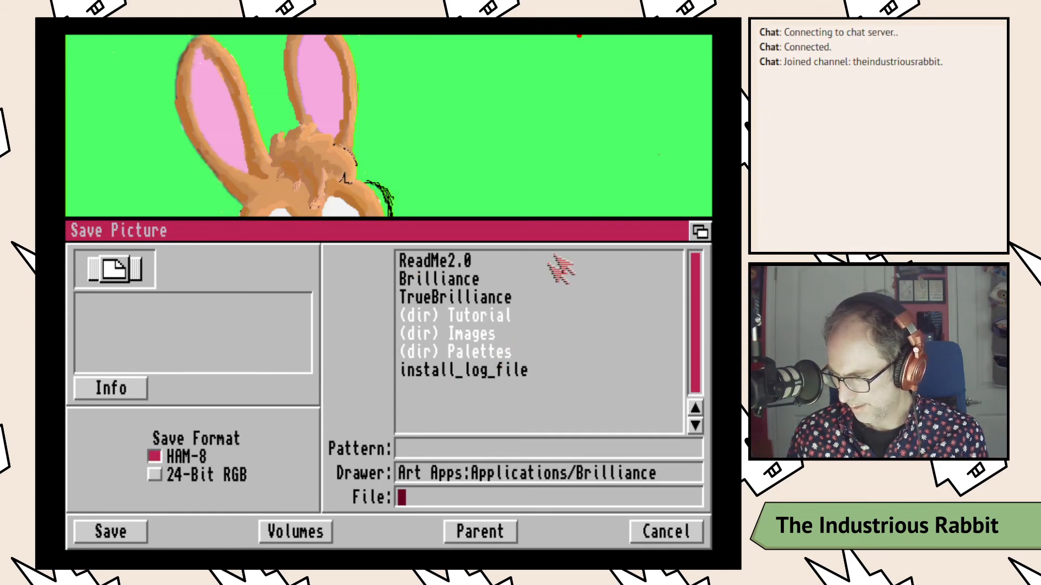
left_click(325, 532)
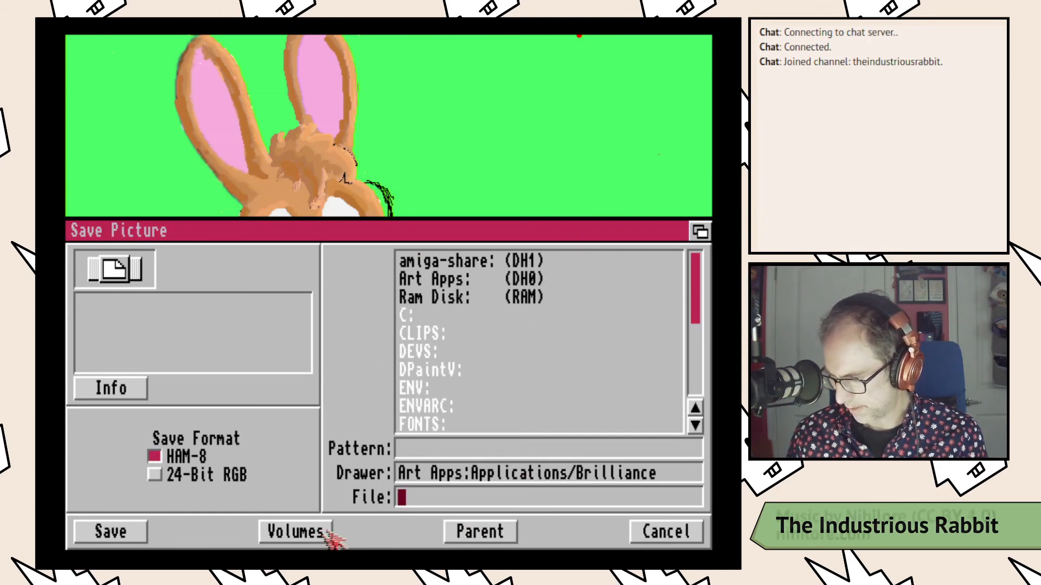
double_click(481, 265)
Step: Name the file "Topaz Stream Painting.brilliance" and save the picture in 24-Bit RGB format
left_click(470, 491)
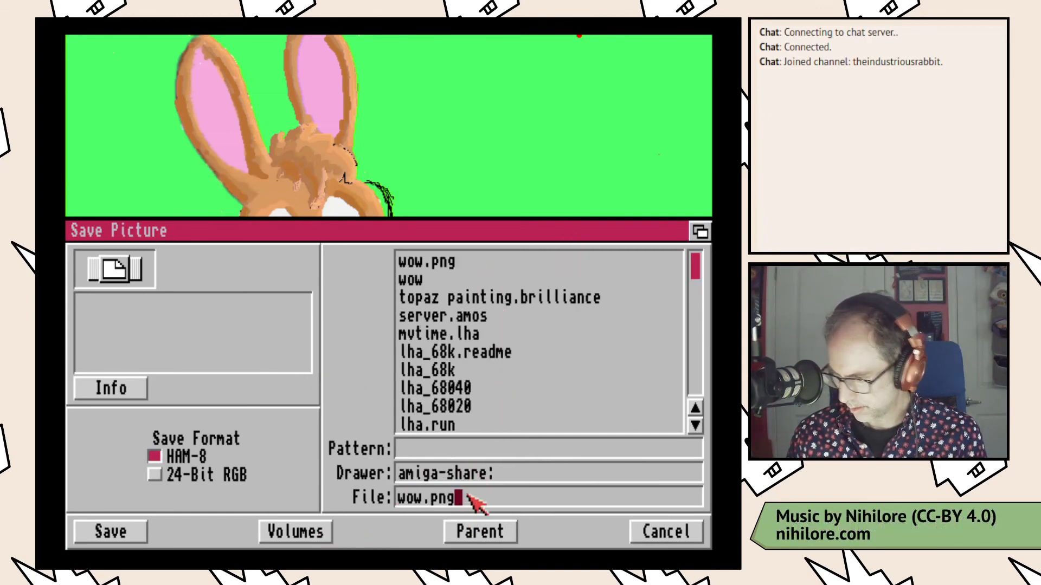
key("BackSpace")
key("BackSpace")
key("BackSpace")
key("BackSpace")
key("BackSpace")
key("BackSpace")
key("BackSpace")
type("to")
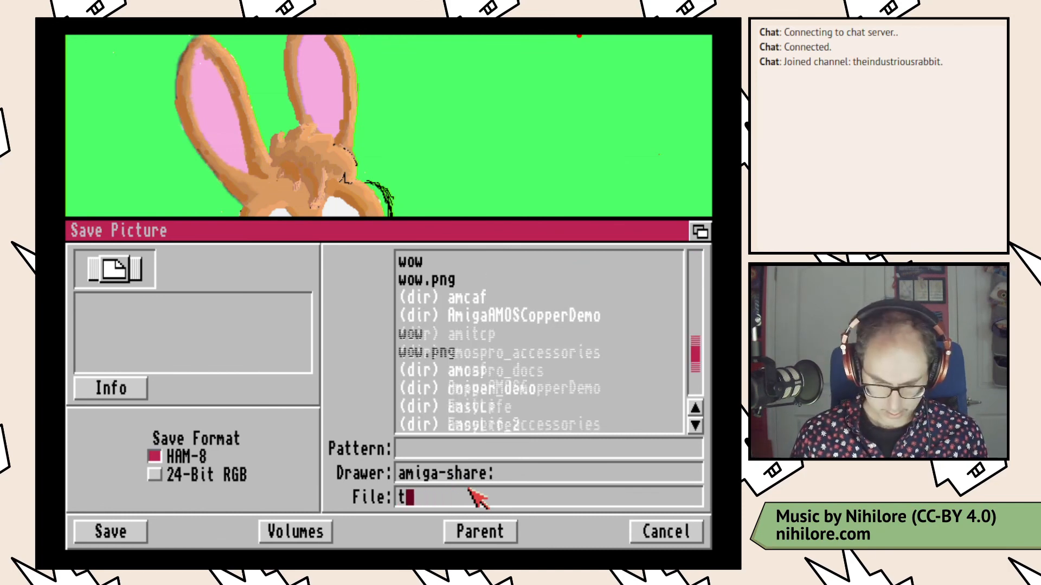
key("BackSpace")
key("BackSpace")
type("Topas Z")
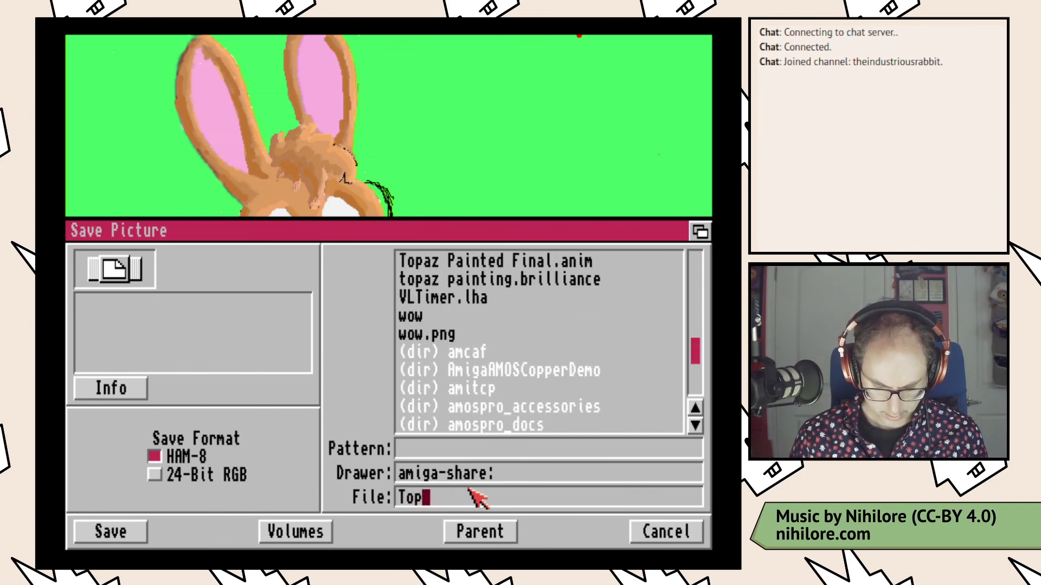
key("BackSpace")
key("BackSpace")
key("BackSpace")
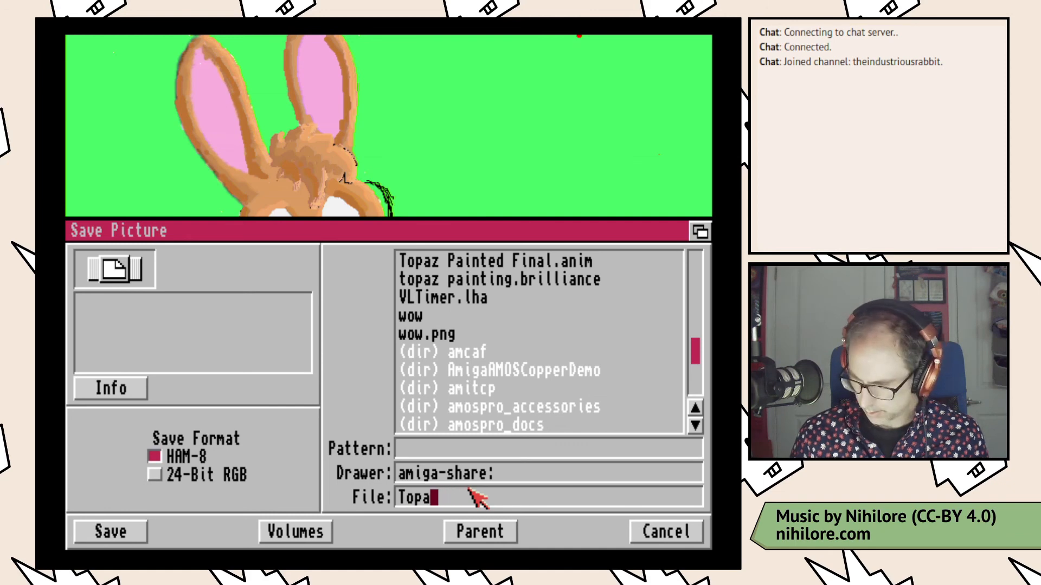
type("z Stream P")
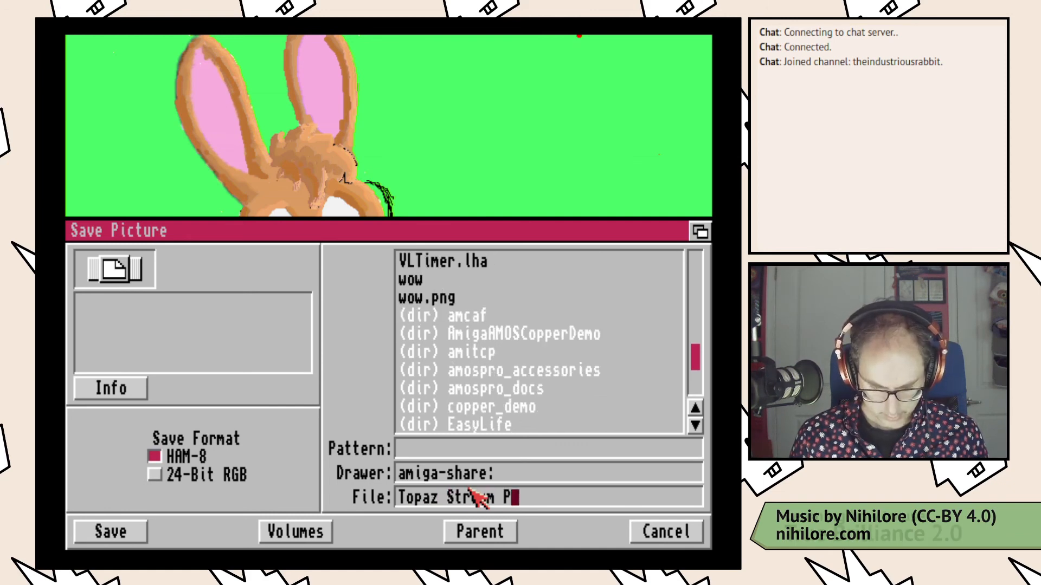
type("ainting.brilliance")
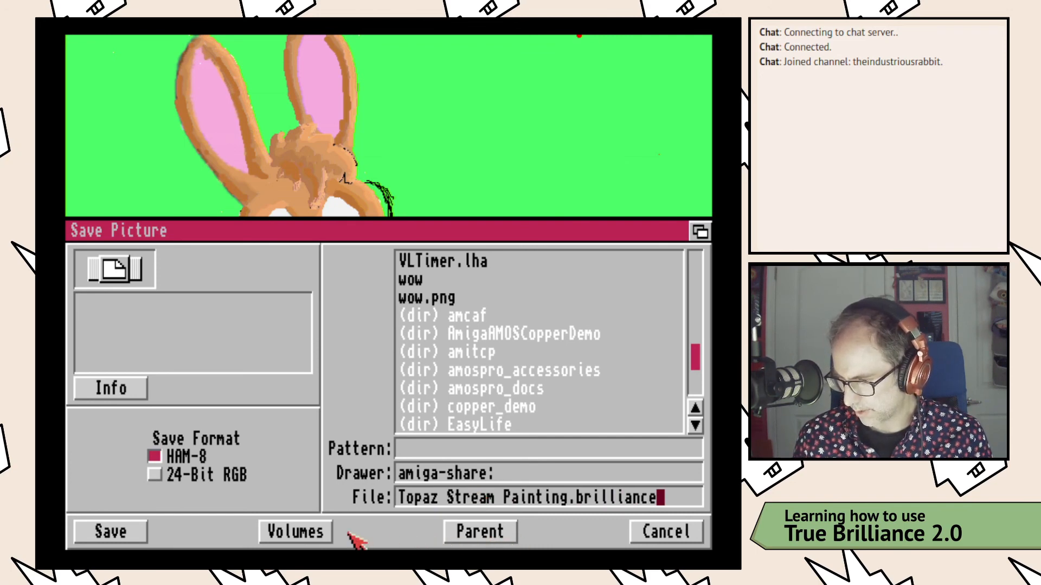
left_click(155, 475)
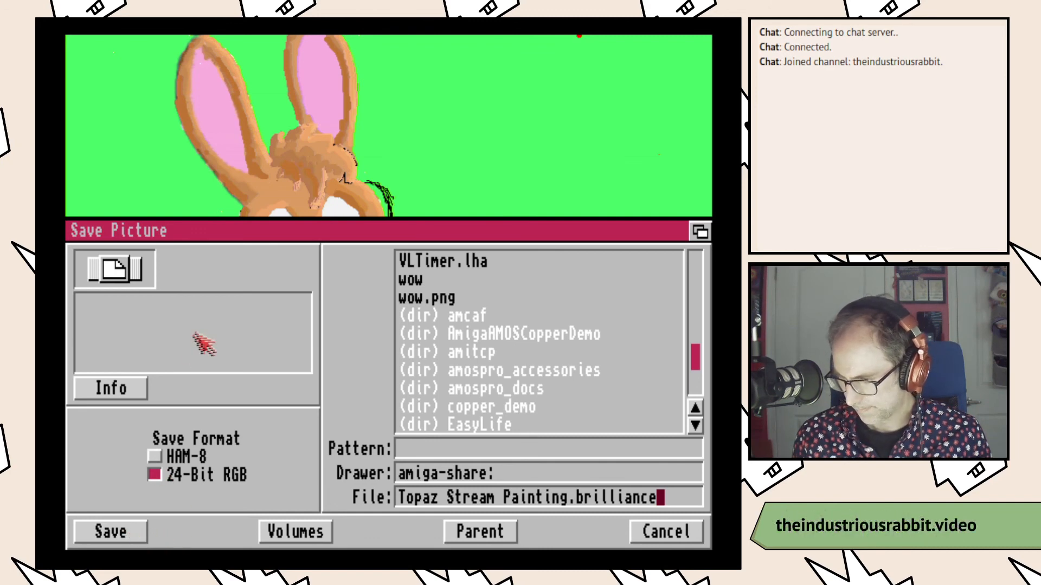
left_click(129, 533)
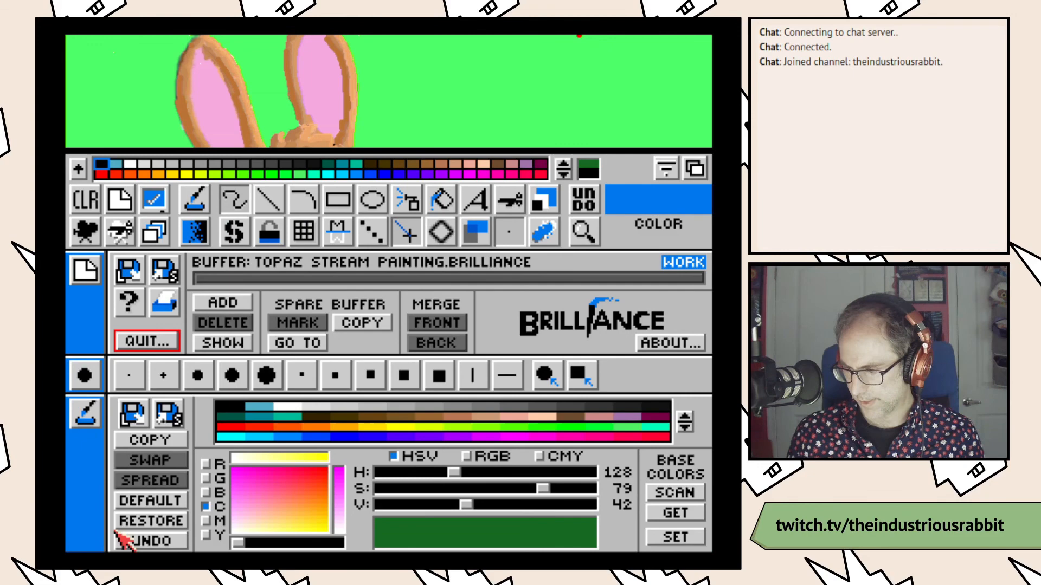
Step: Quit True Brilliance to return to Workbench and close the open Art Apps and Applications windows
left_click(147, 340)
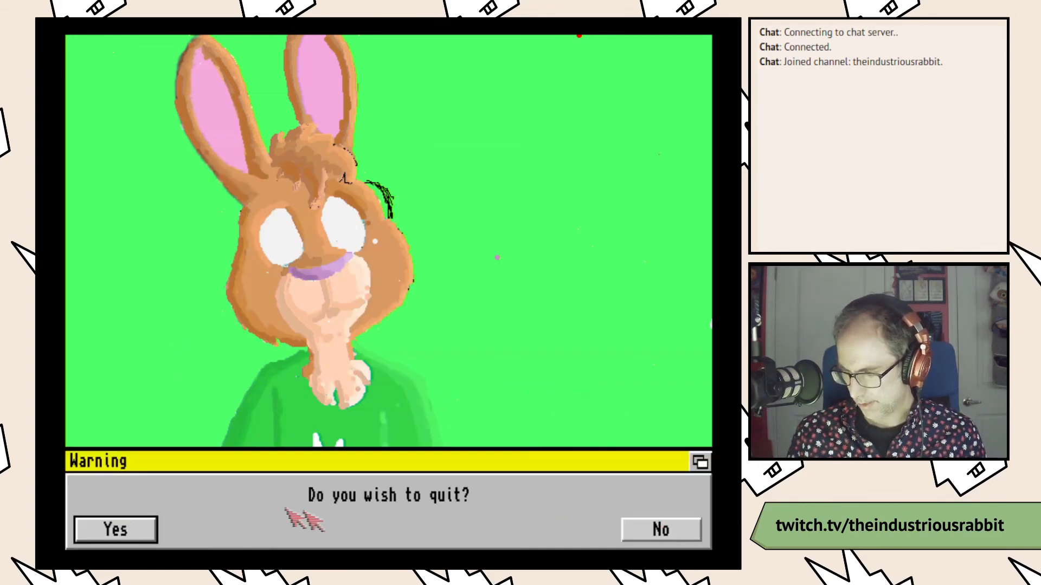
left_click(142, 530)
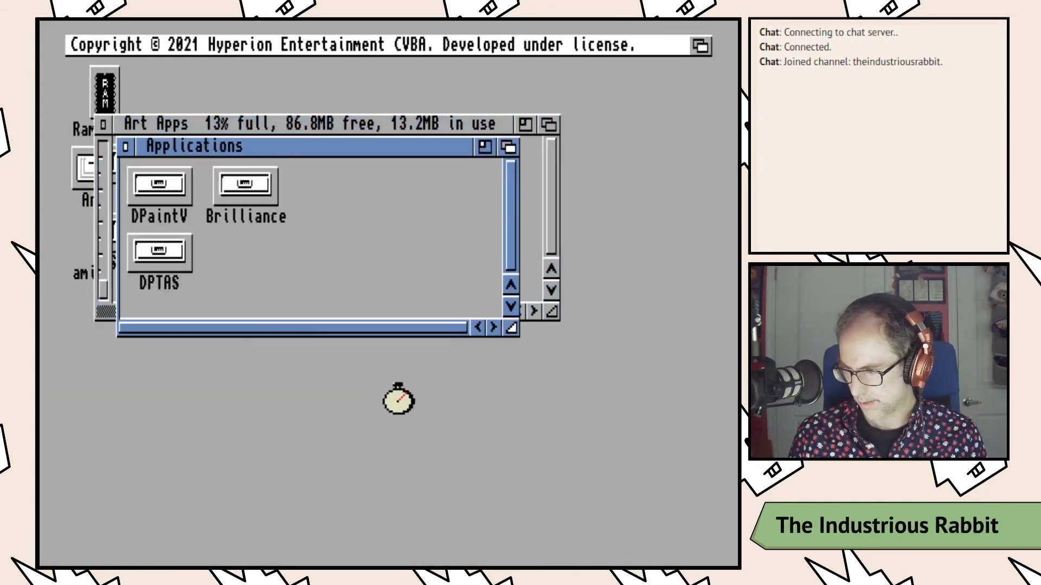
left_click(123, 144)
left_click(104, 125)
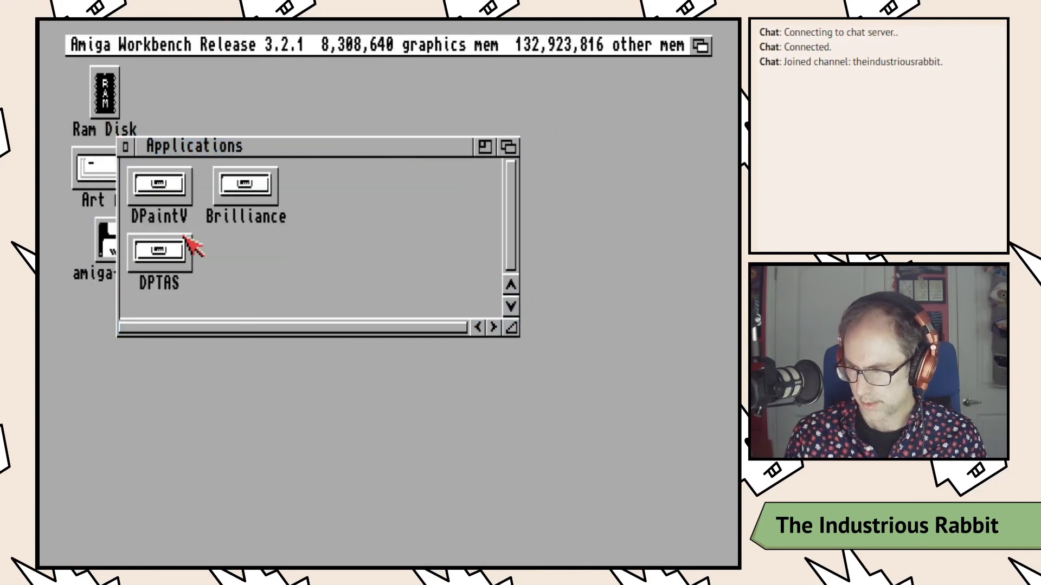
left_click(125, 146)
Step: Open the amiga-share volume, list its contents by name down to the Topaz files, and enlarge its window
double_click(114, 234)
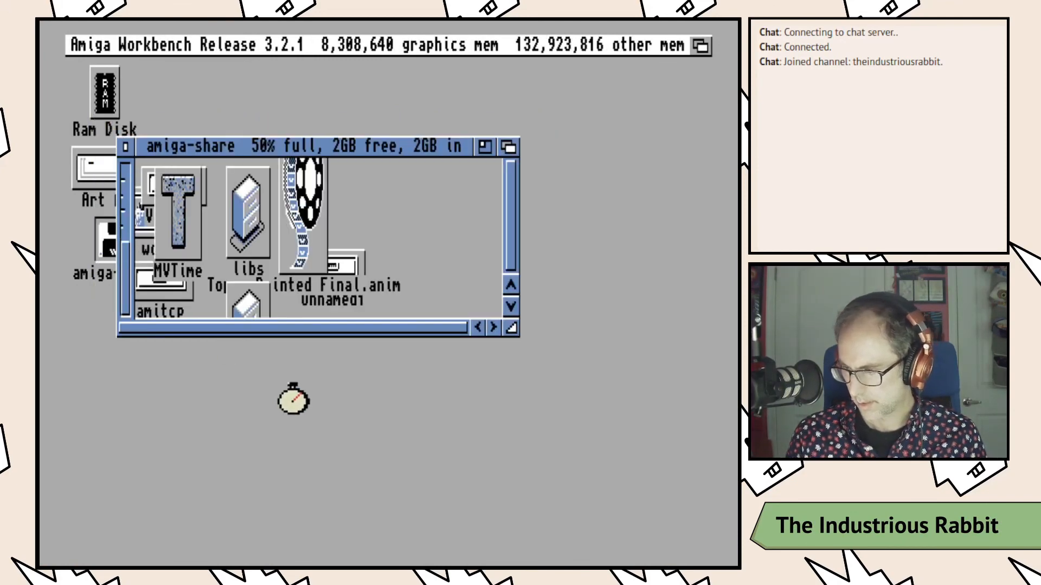
right_click(244, 51)
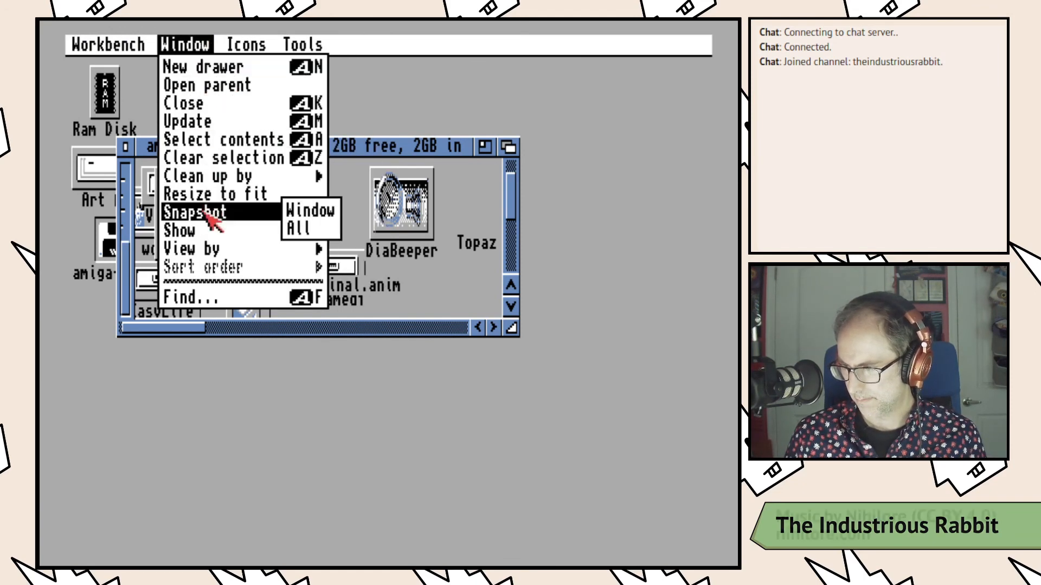
mouse_move(212, 235)
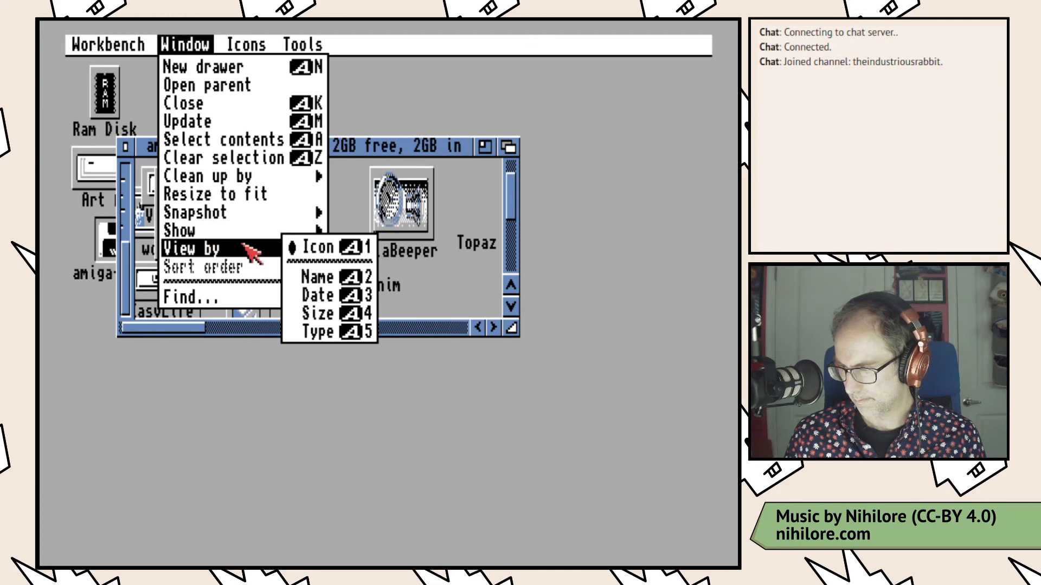
right_click(310, 278)
scroll(308, 278, "down", 10)
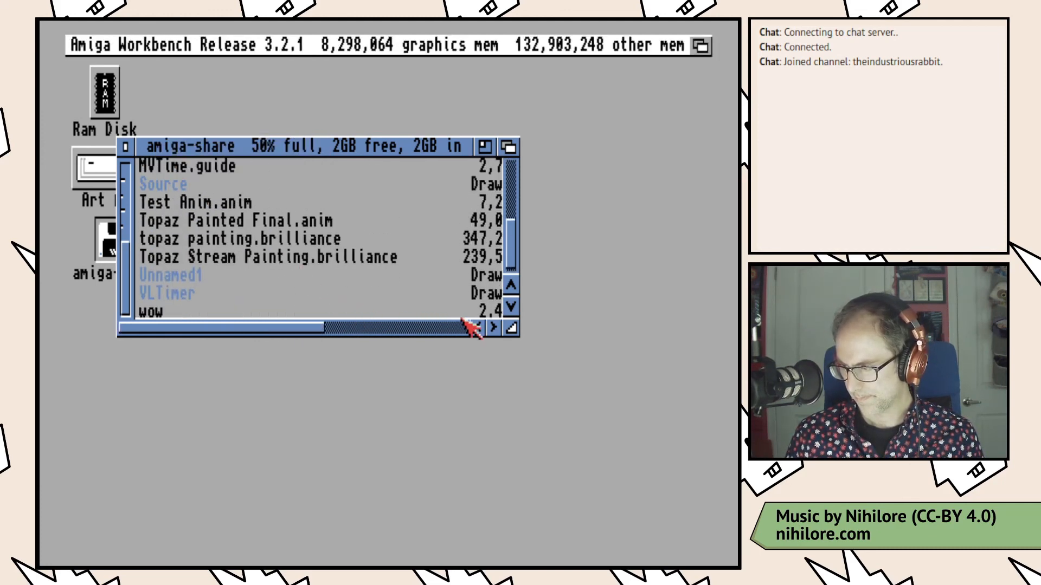
left_click_drag(510, 327, 661, 417)
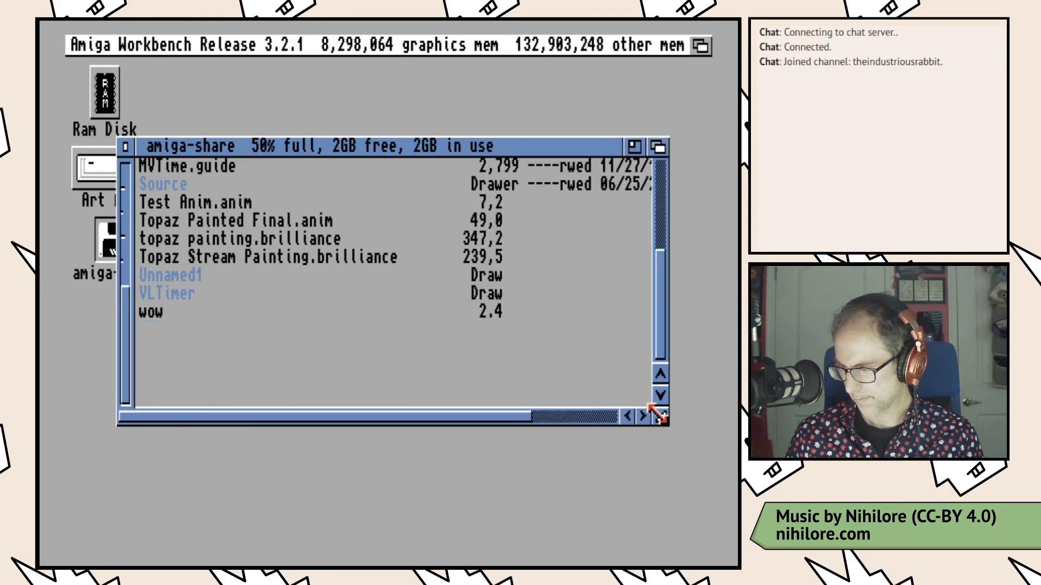